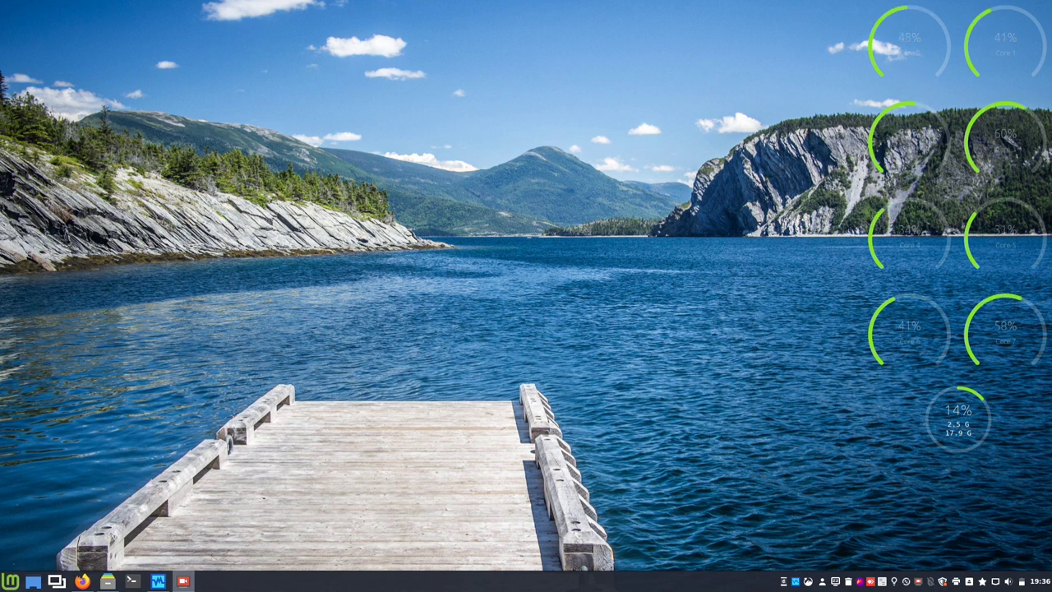
# - Switch to VirtualBox, start the debian-10.9.0-gnome-amd64-netinst (freshinstall) machine and minimize the manager window
pyautogui.click(82, 580)
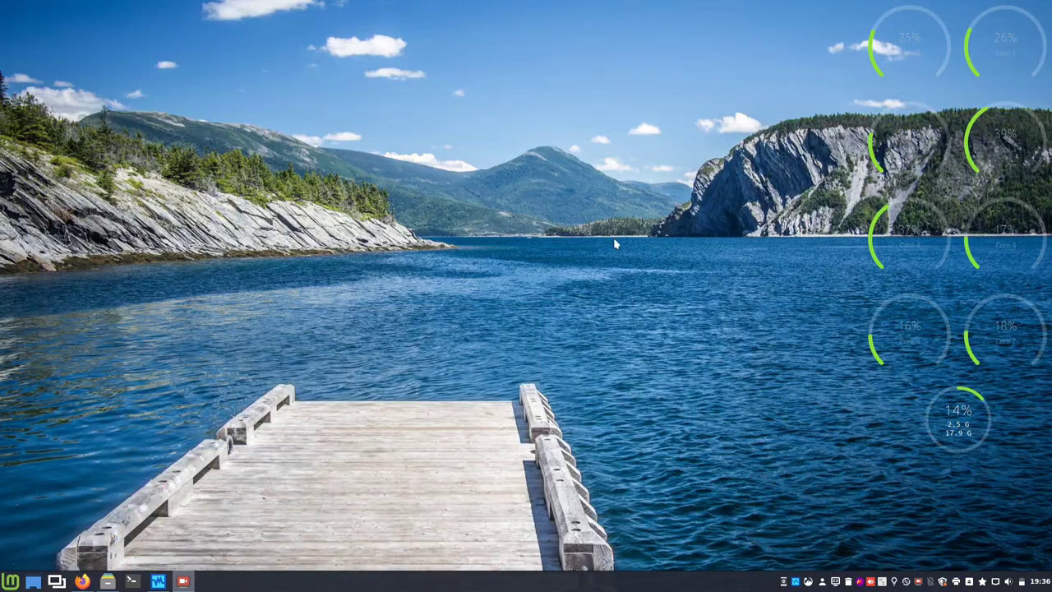
pyautogui.click(157, 581)
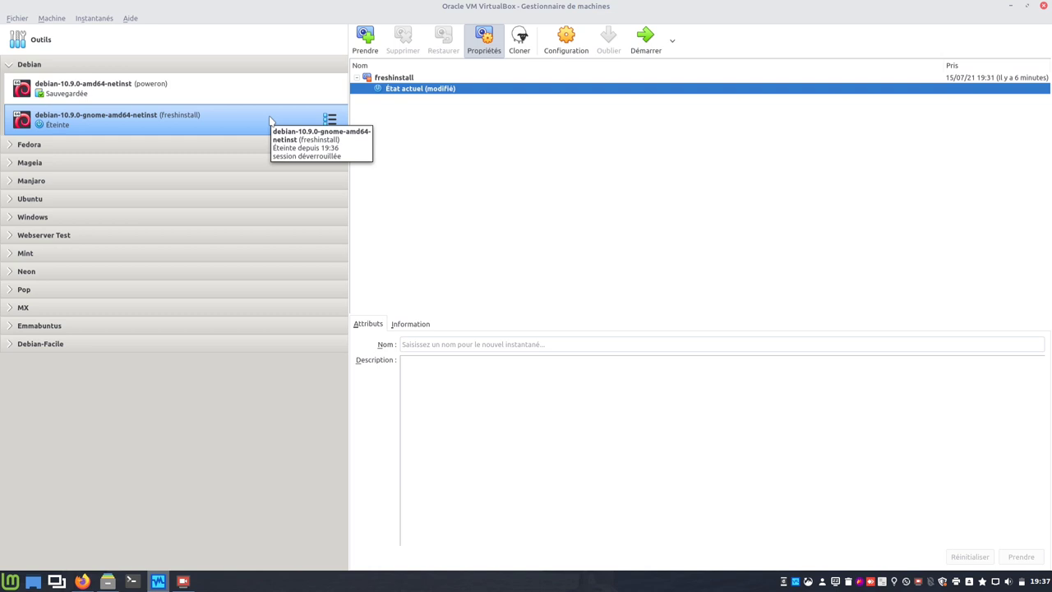
pyautogui.click(647, 43)
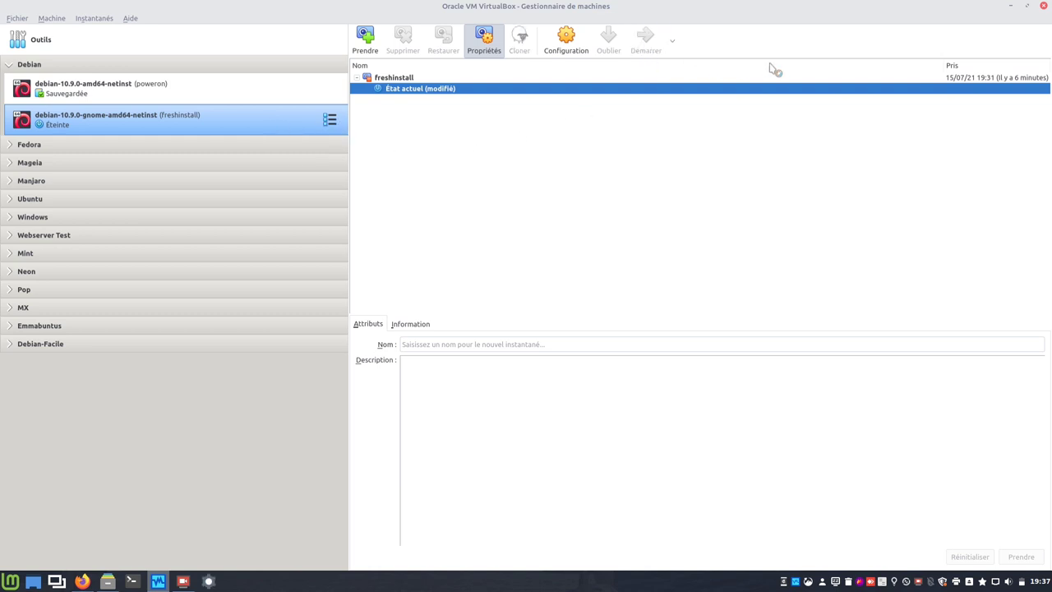
pyautogui.click(1010, 6)
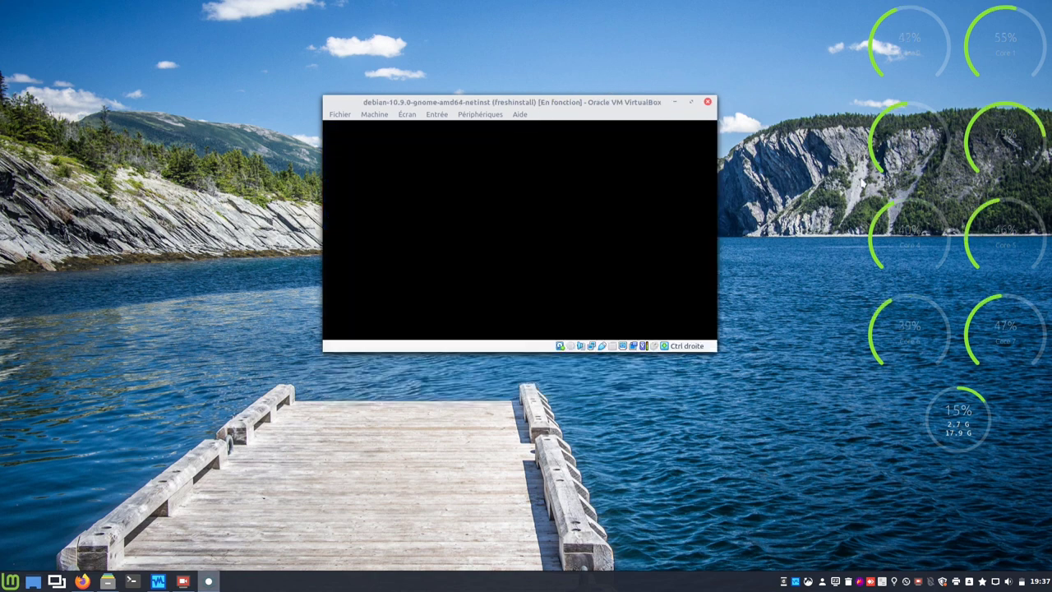
# - Boot the Debian guest and log in to the listed user account with its password
pyautogui.press('Return')
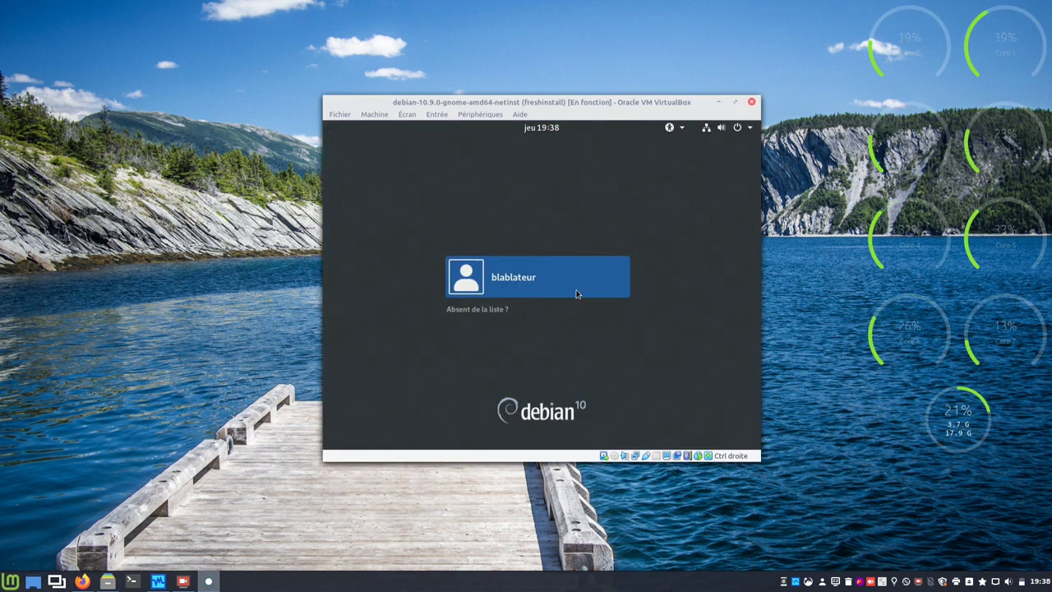
pyautogui.click(576, 293)
pyautogui.write('••')
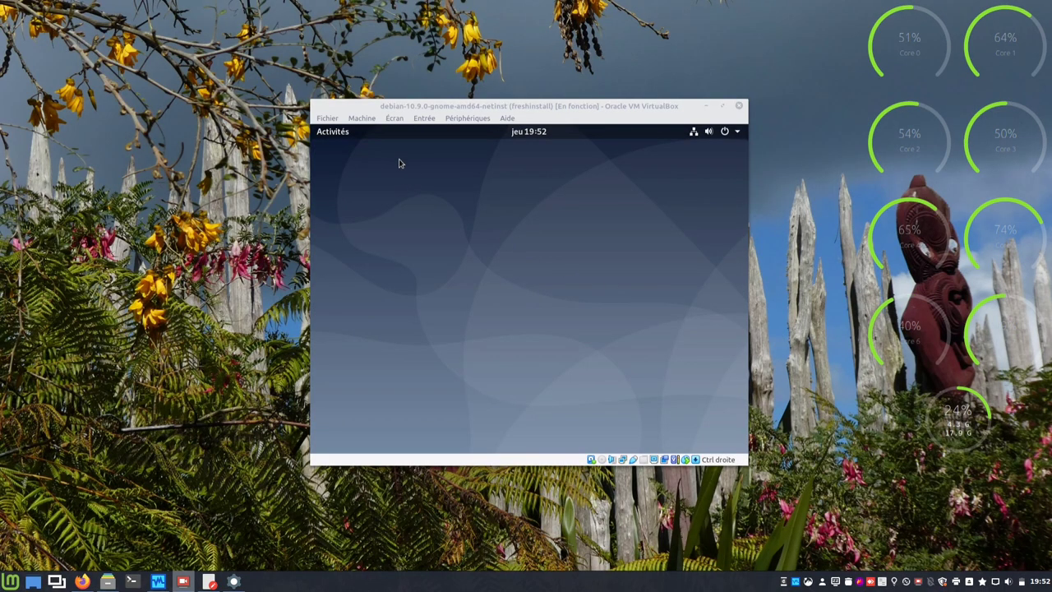
# - Check the virtual machine's display options and how the guest screen fills a maximized window, then restore the window size
pyautogui.click(394, 119)
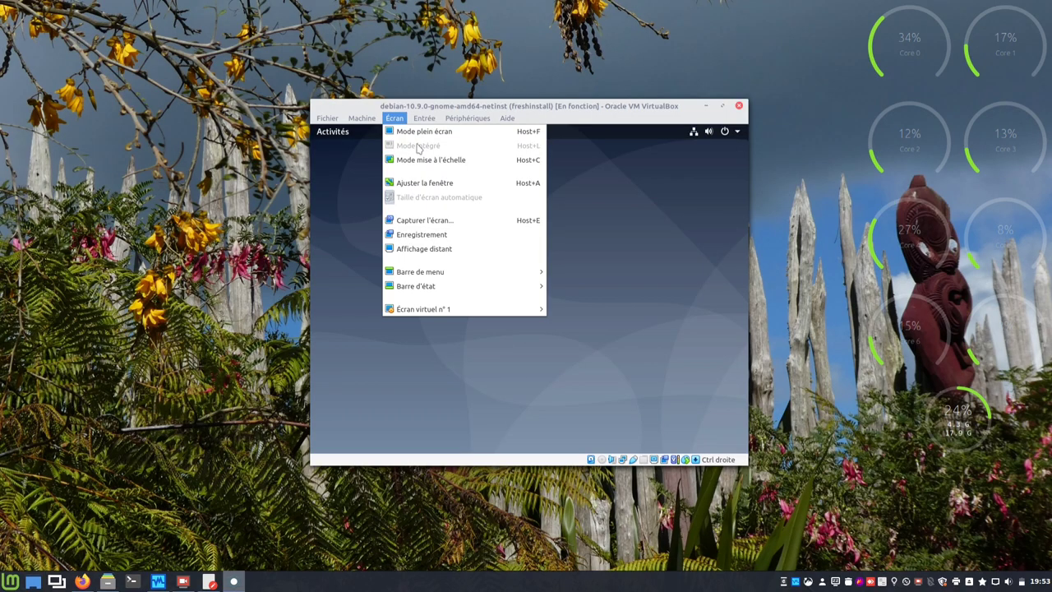
pyautogui.click(629, 194)
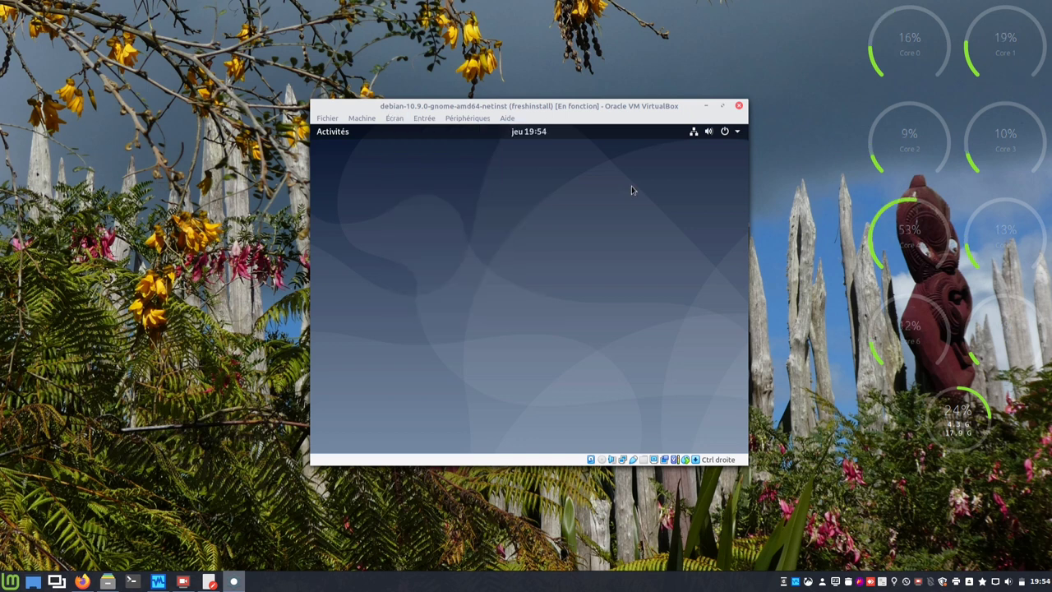
pyautogui.click(722, 106)
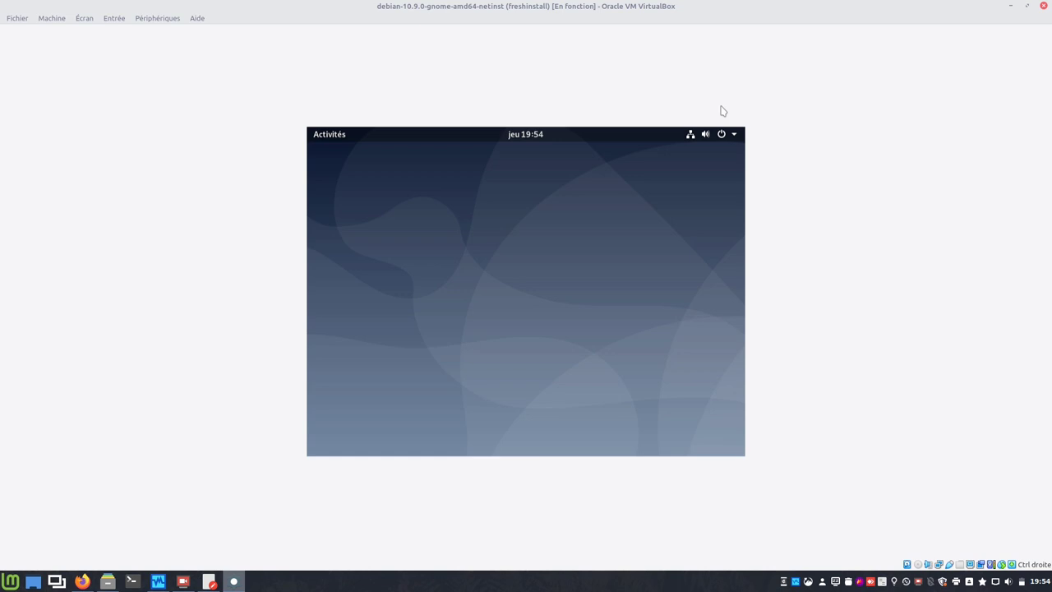
pyautogui.click(1027, 5)
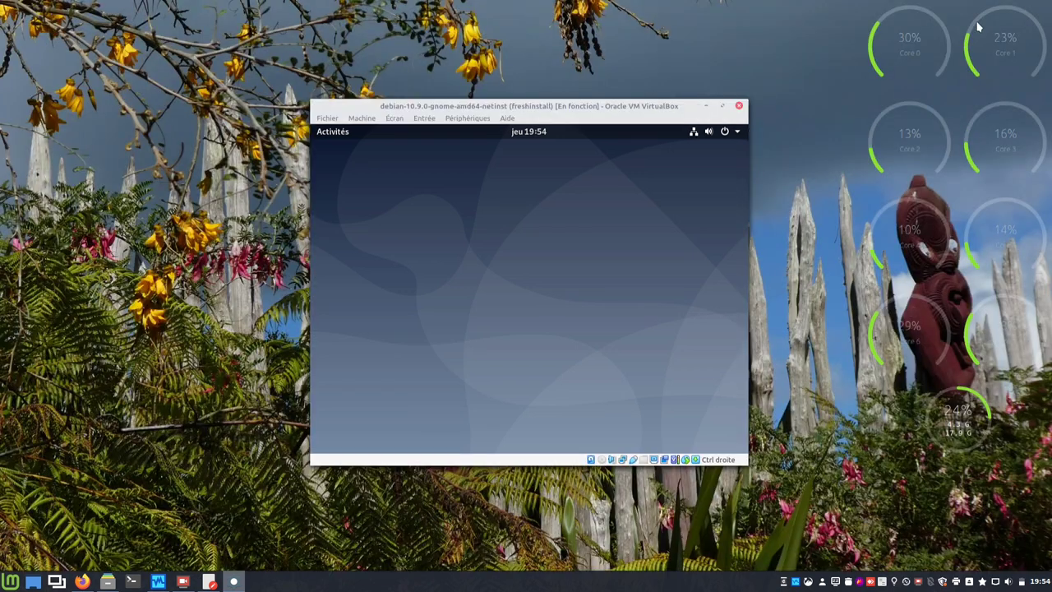
# - Insert the Guest Additions CD image into the virtual machine
pyautogui.click(468, 117)
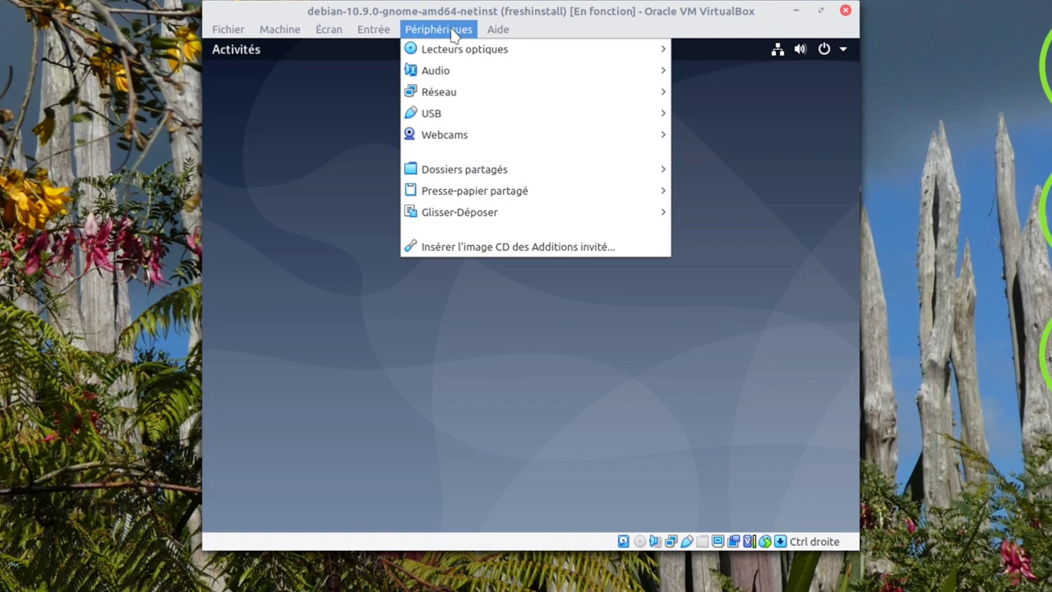
pyautogui.click(519, 247)
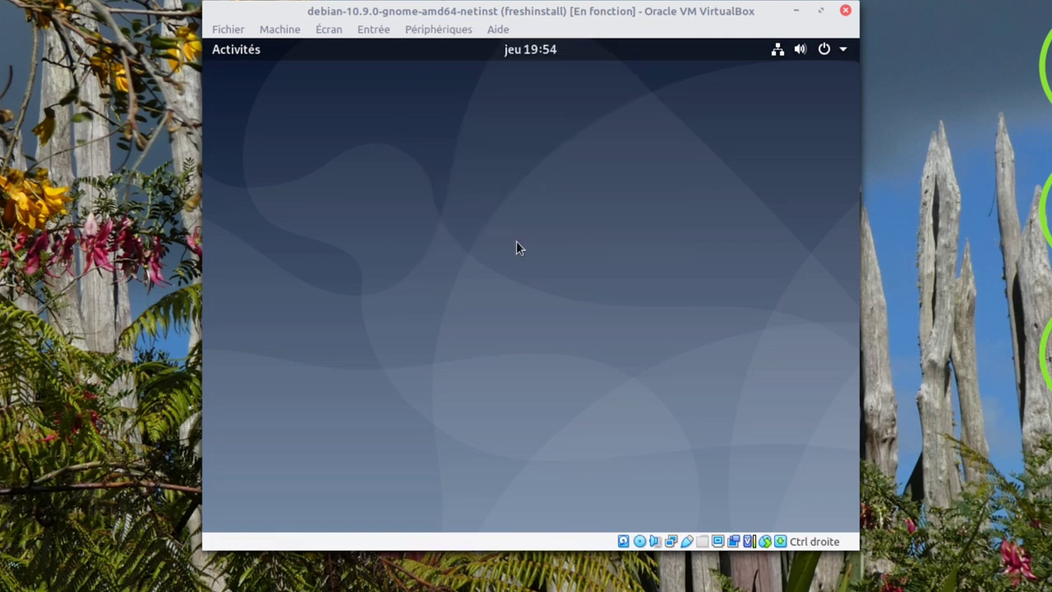
pyautogui.click(431, 29)
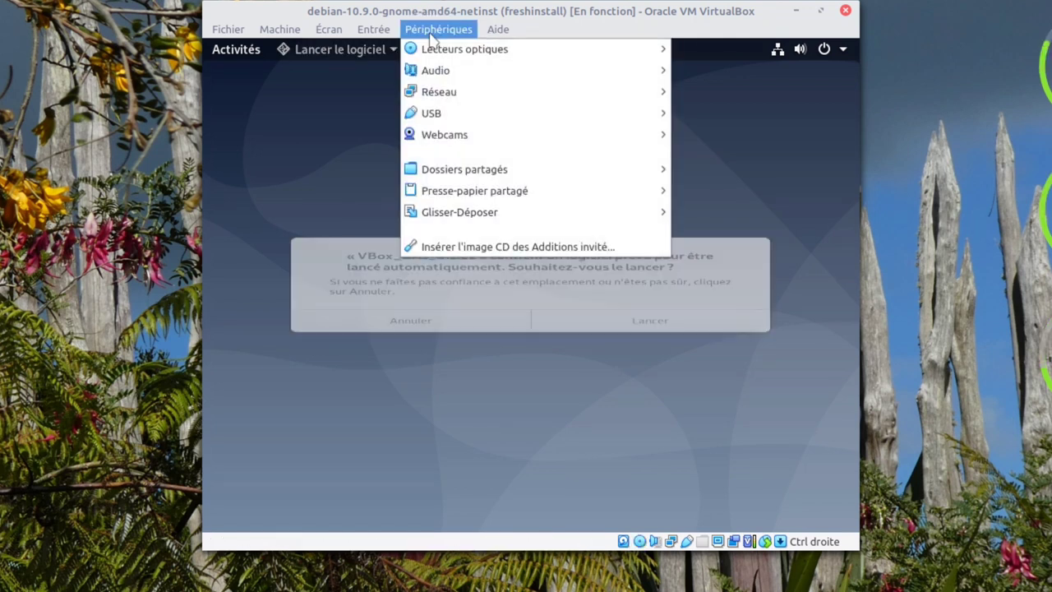
pyautogui.click(689, 217)
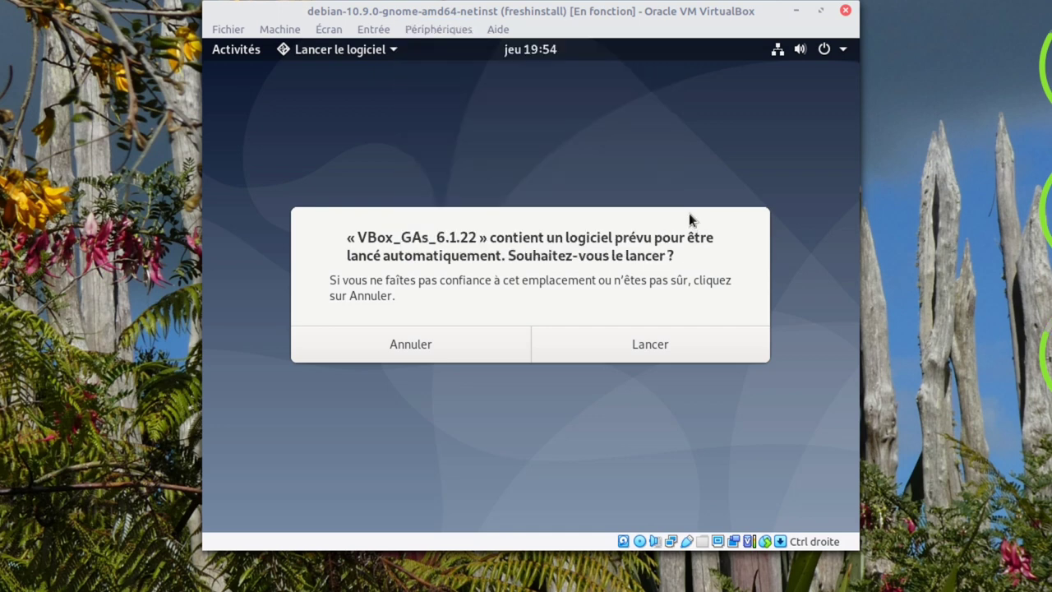
# - Try to run the VBox_GAs_6.1.22 disc's software from the autorun prompt and dismiss the resulting dialogs
pyautogui.click(623, 340)
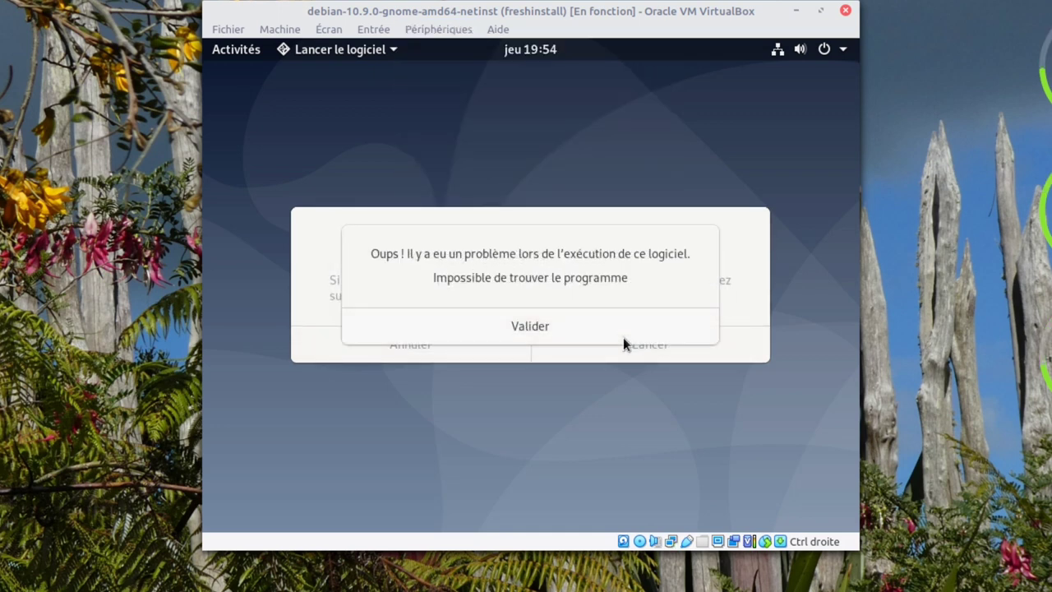
pyautogui.click(613, 328)
pyautogui.click(617, 346)
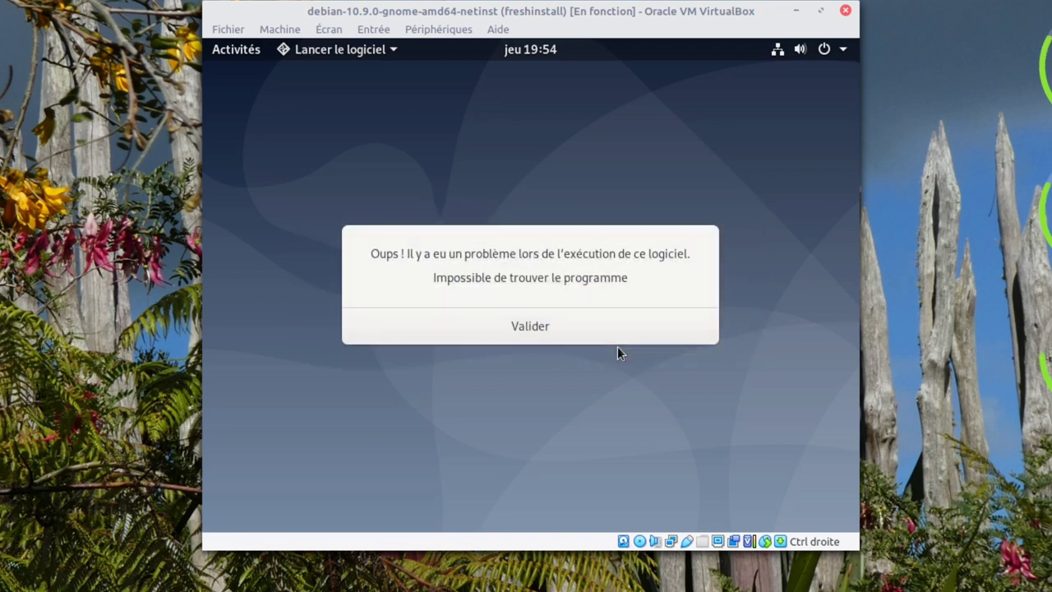
pyautogui.click(597, 322)
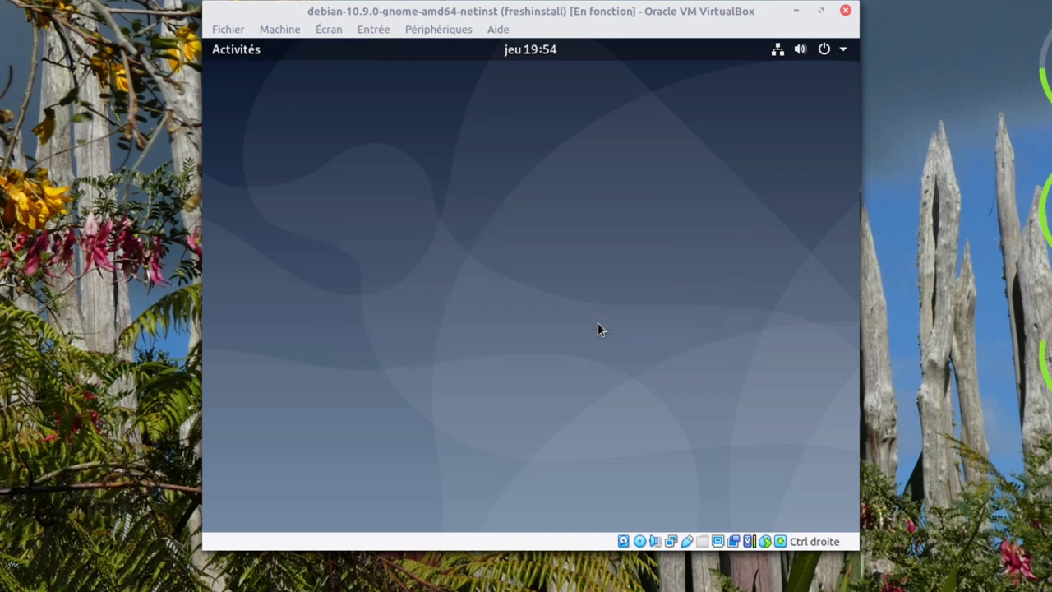
# - Open the VBox_GAs_6.1.22 disc in the file manager and try to launch its software from there
pyautogui.click(239, 52)
pyautogui.click(229, 339)
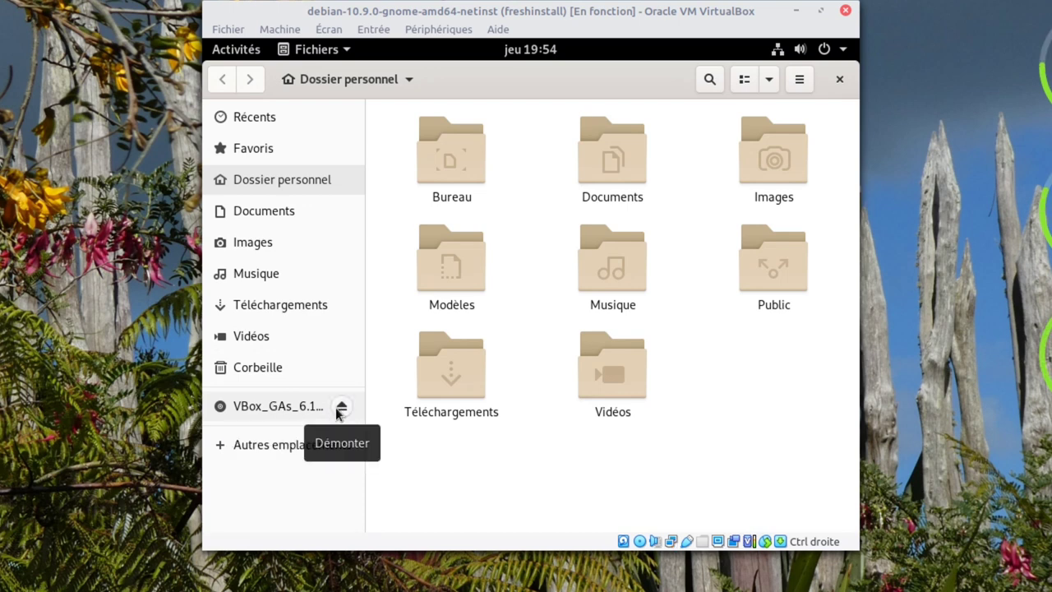
pyautogui.click(275, 404)
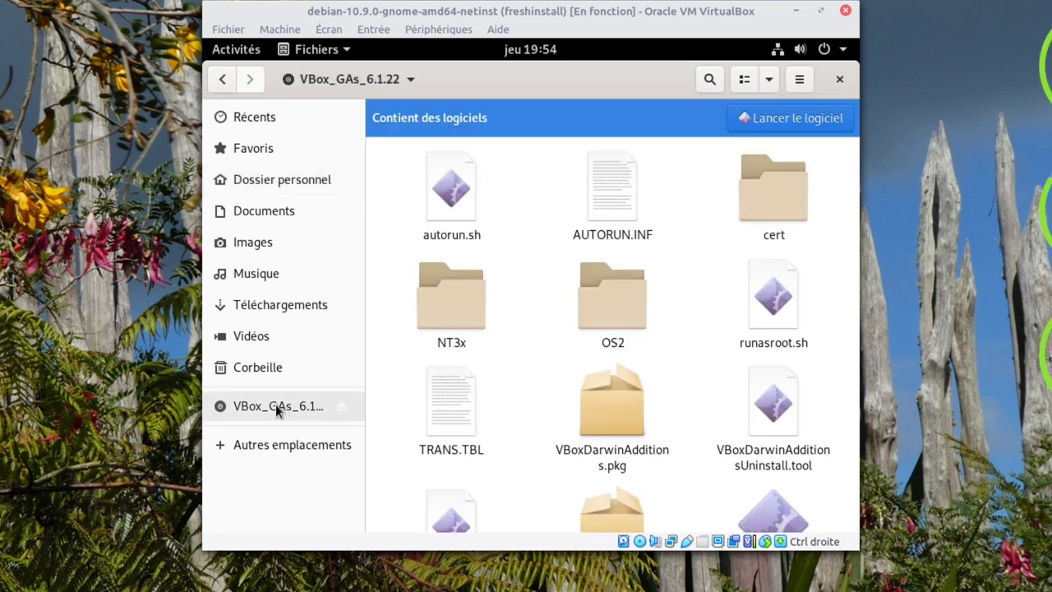
pyautogui.click(801, 119)
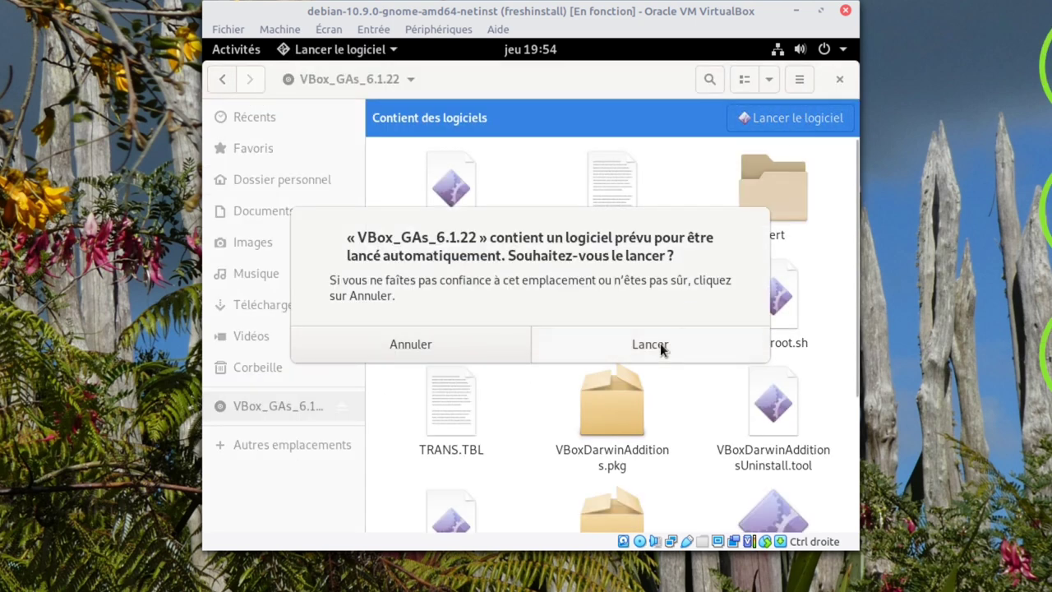
pyautogui.click(660, 344)
pyautogui.click(579, 323)
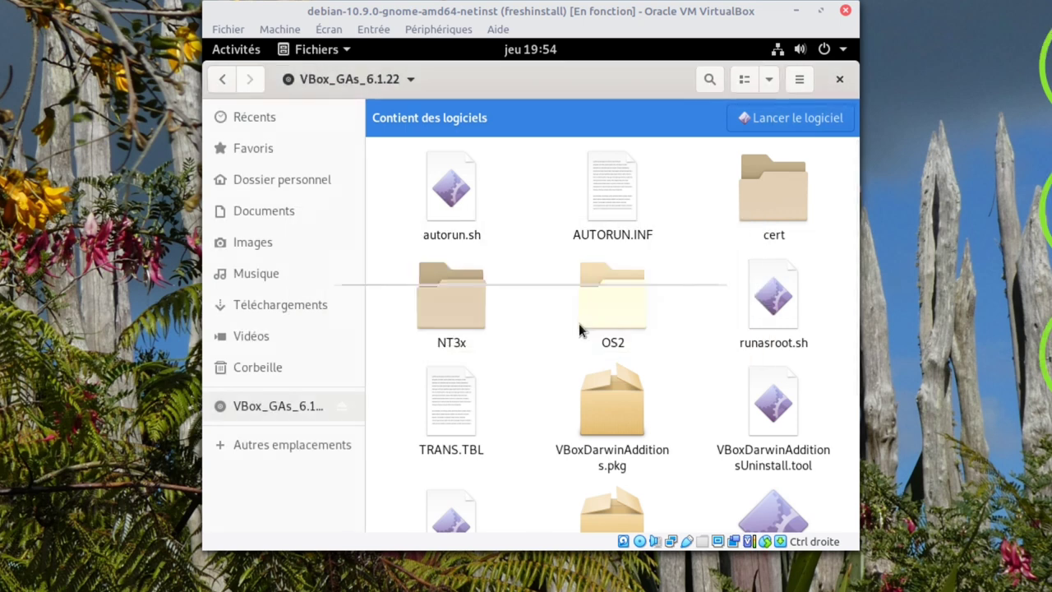
# - Browse the computer's file system to /media/cdrom0 to locate the Guest Additions files, then close the file manager
pyautogui.click(327, 446)
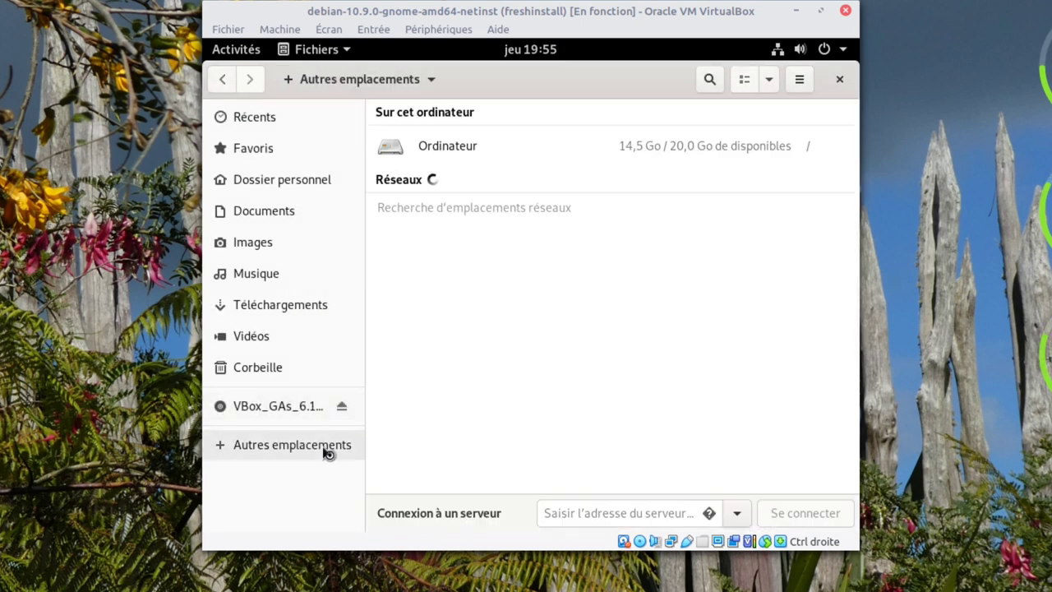
pyautogui.click(477, 149)
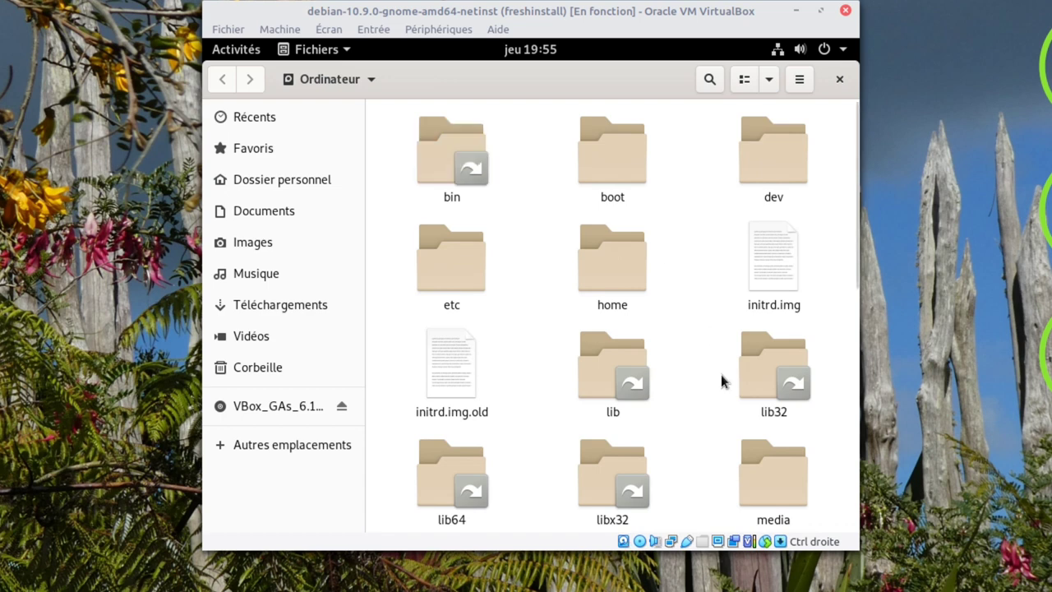
pyautogui.scroll(-3, 722, 380)
pyautogui.doubleClick(763, 321)
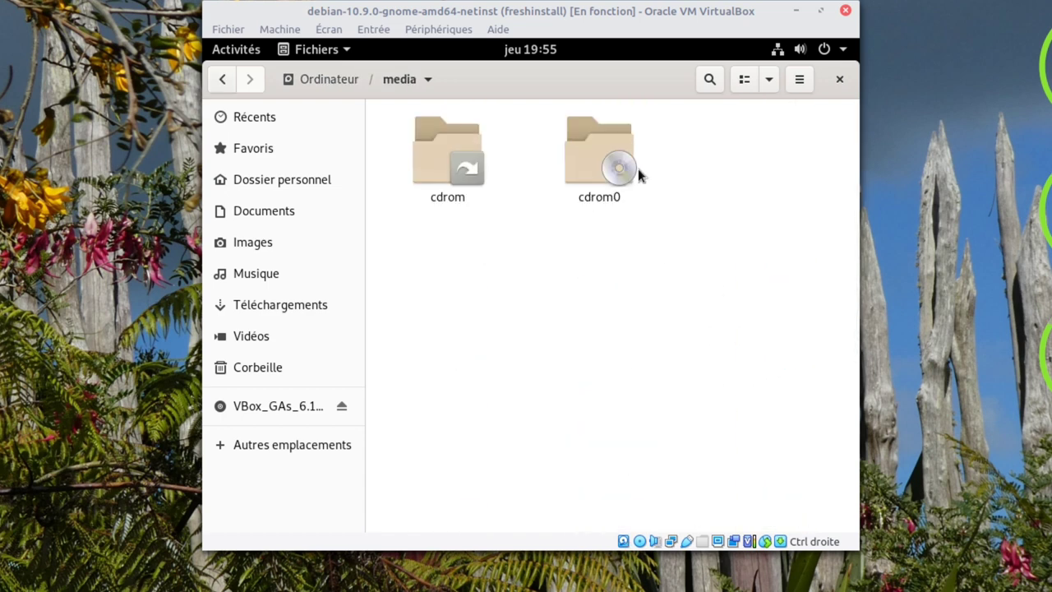
pyautogui.doubleClick(587, 169)
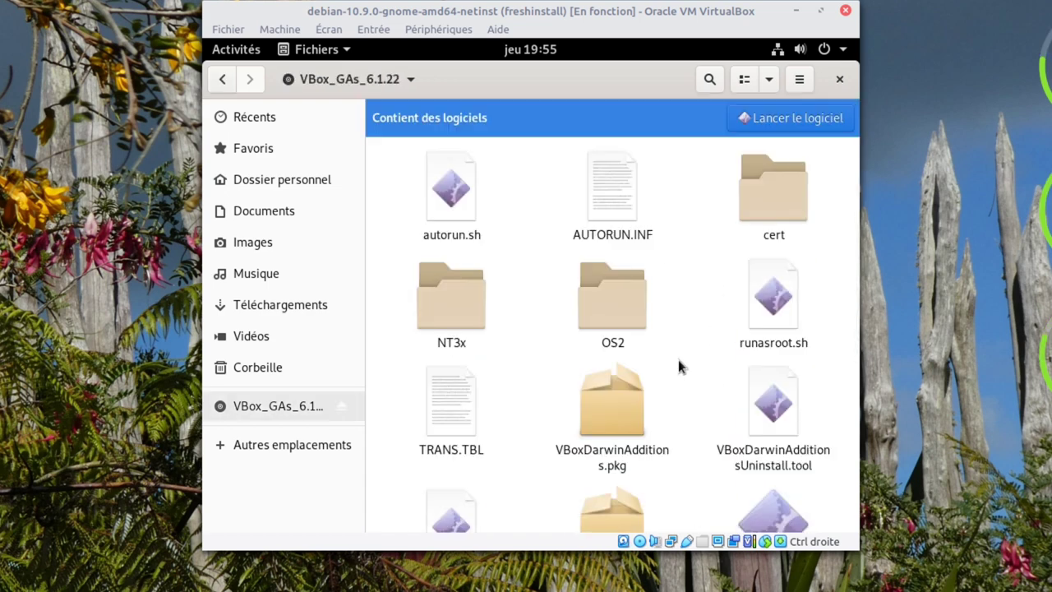
pyautogui.click(839, 79)
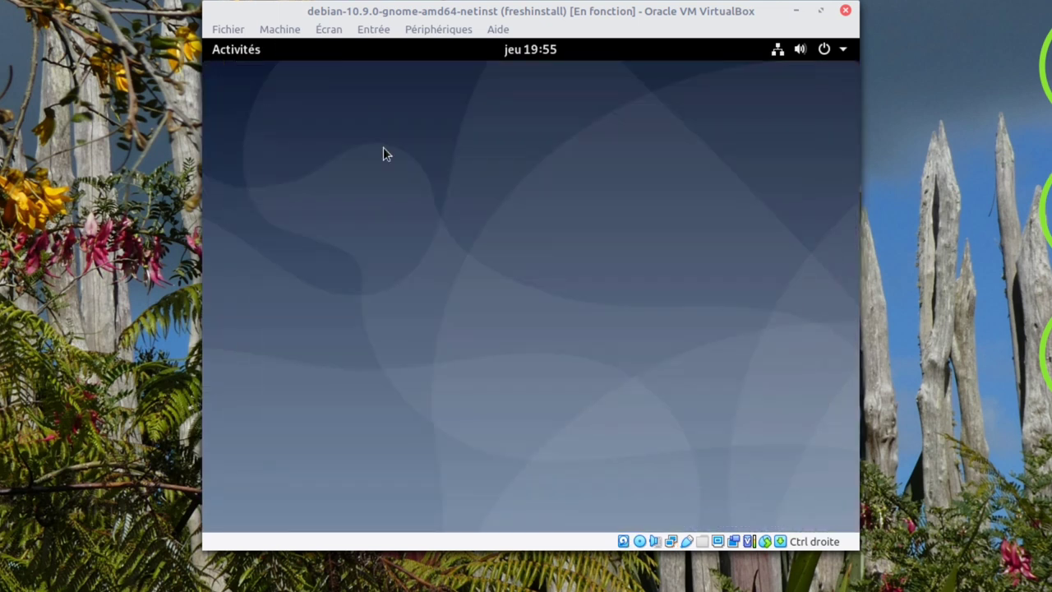
# - Open a terminal in the guest and switch to root with su, entering the root password
pyautogui.click(239, 54)
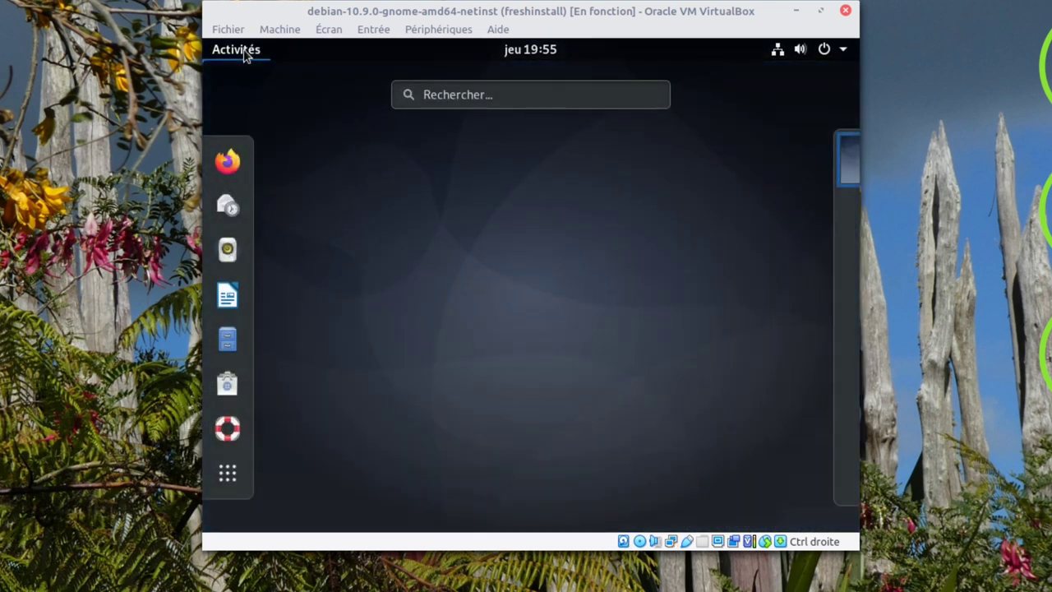
pyautogui.write('ter')
pyautogui.press('Return')
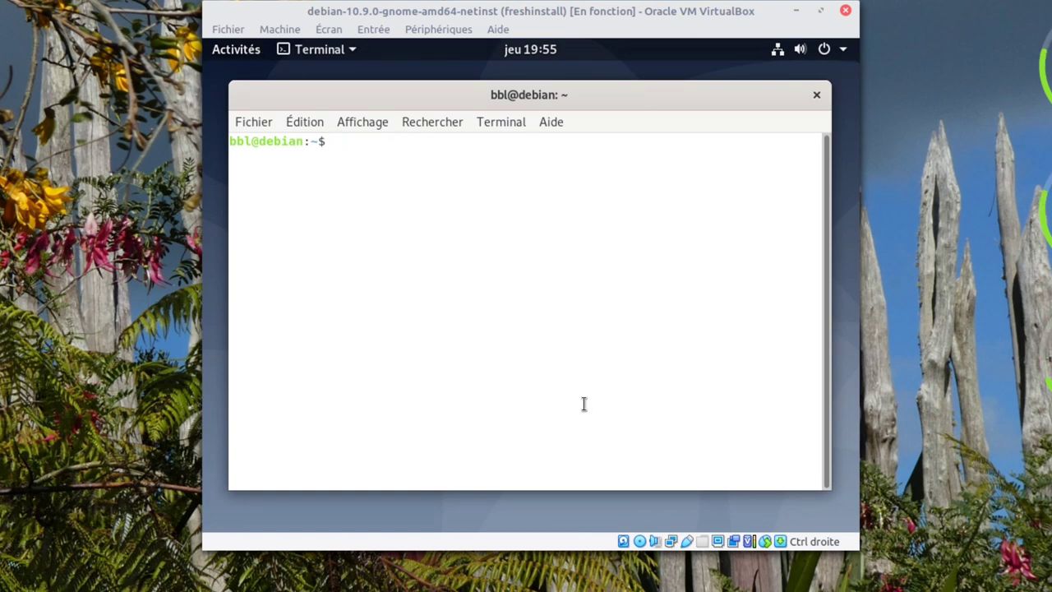
pyautogui.write('su')
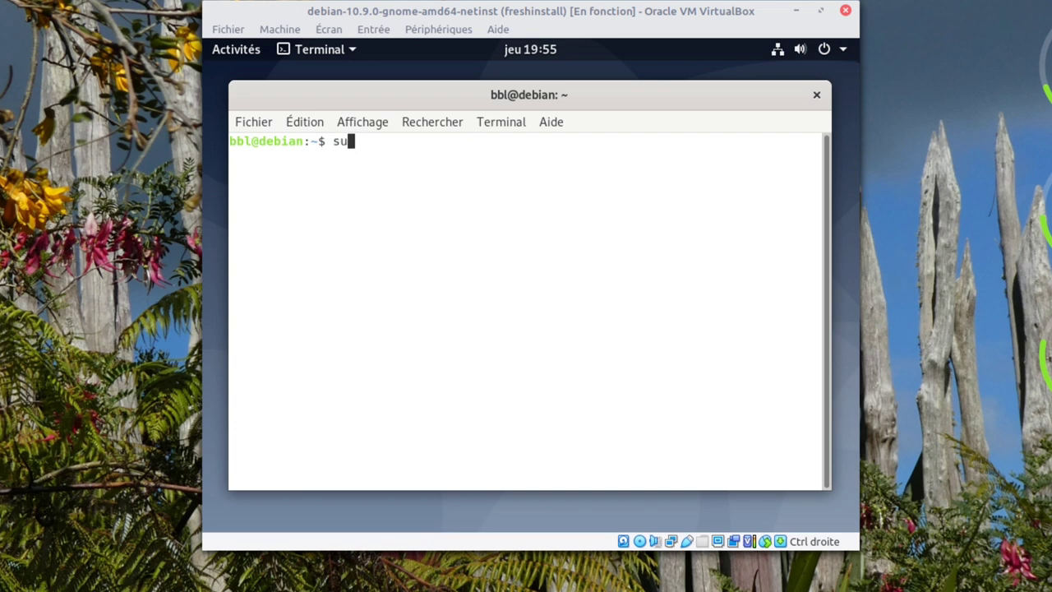
pyautogui.press('Return')
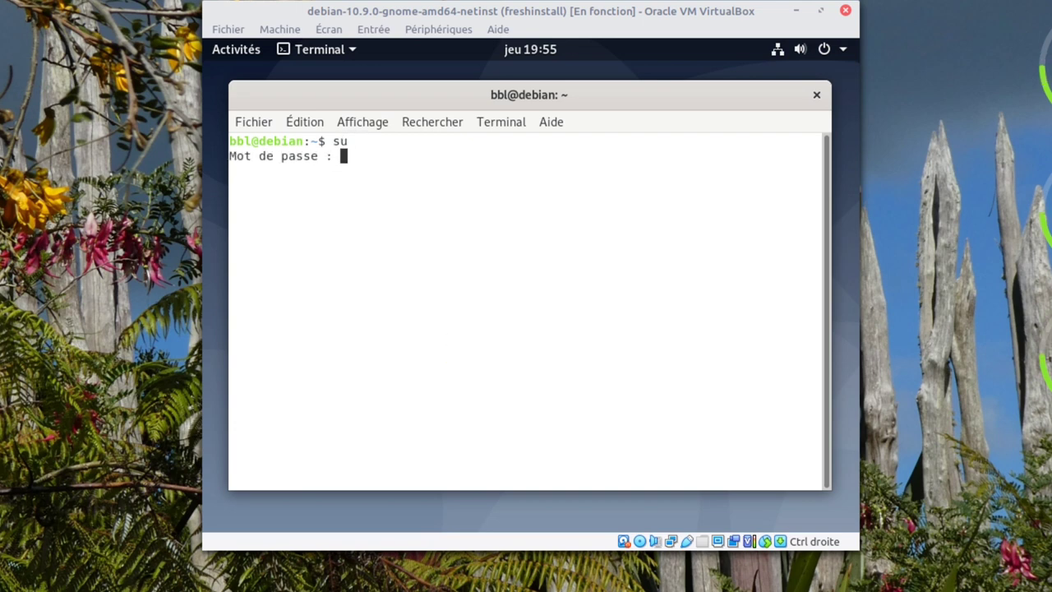
pyautogui.press('Return')
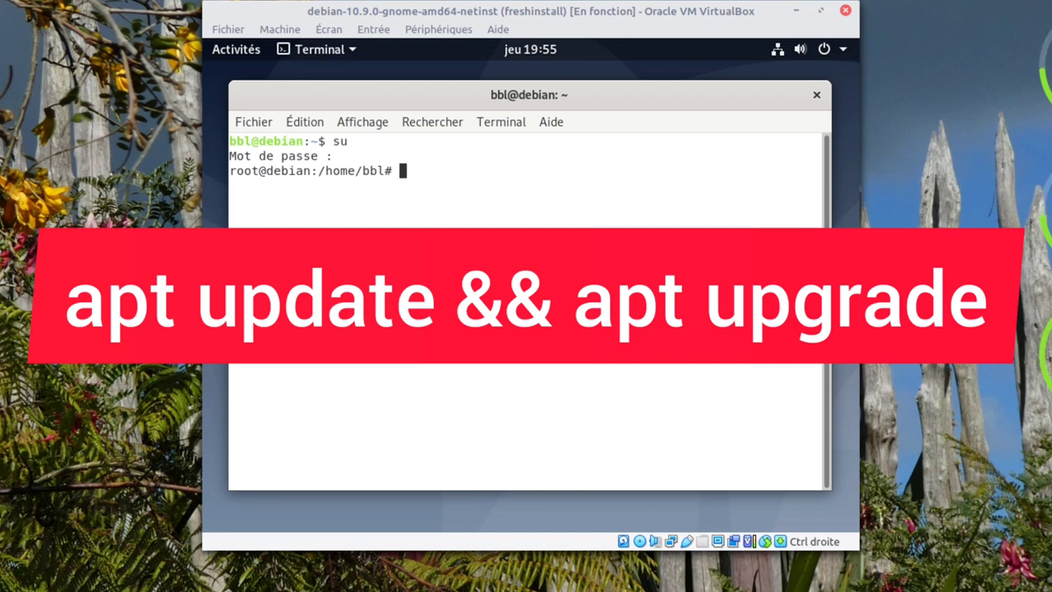
# - Update the package lists and upgrade the system by running "apt update && apt upgrade"
pyautogui.write('apt u')
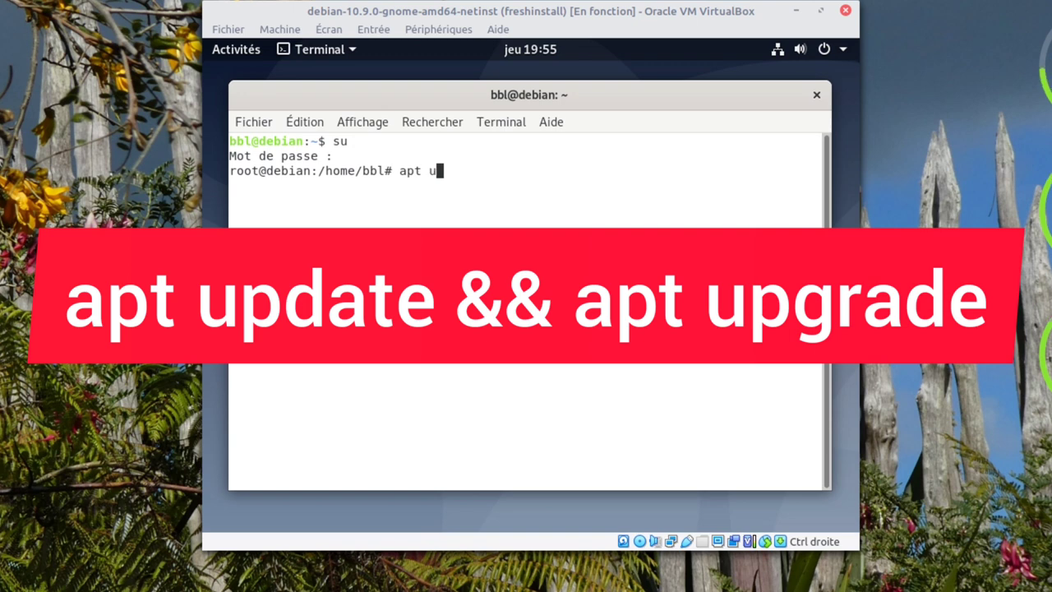
pyautogui.write('pdate &&')
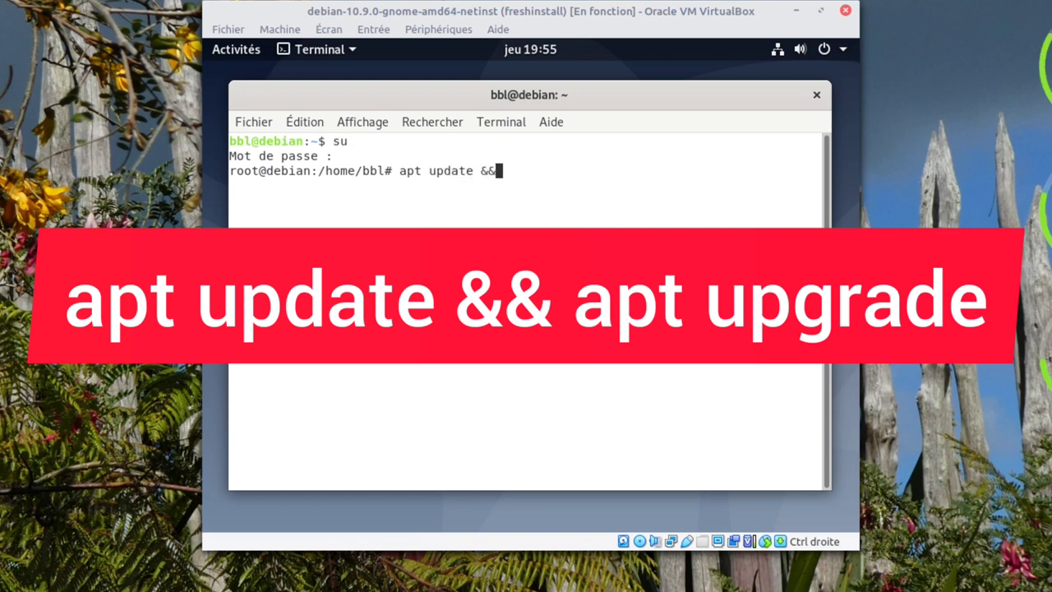
pyautogui.write(' apt upgrade')
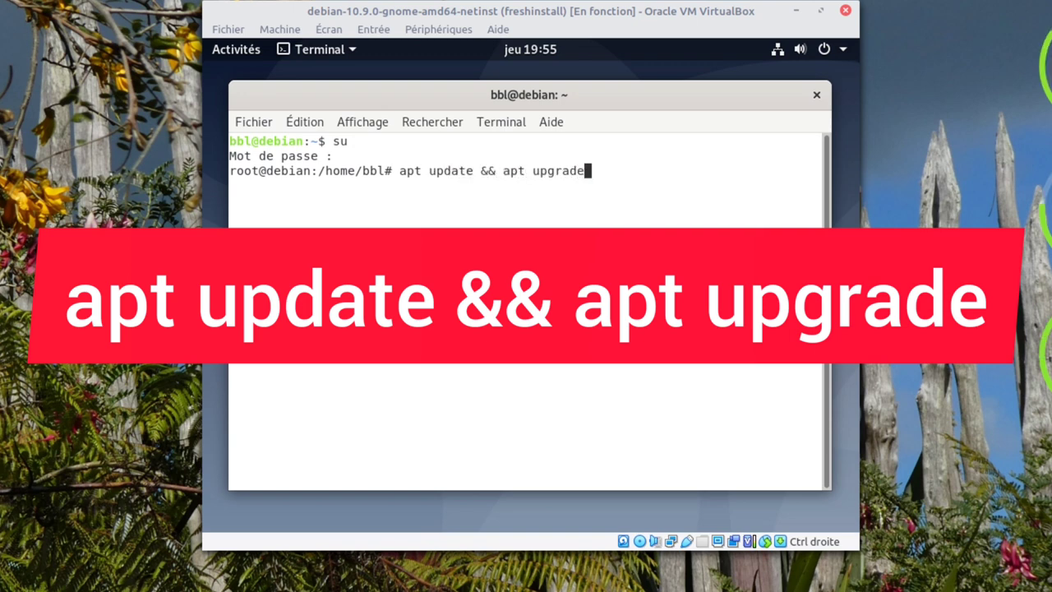
pyautogui.press('Return')
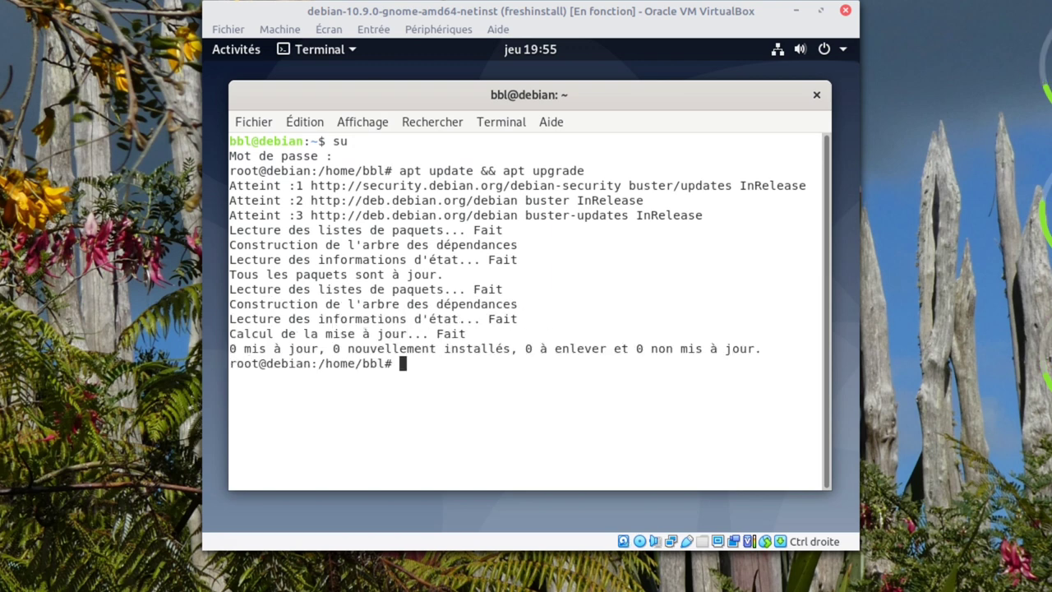
# - Clear the terminal and try to install the build packages with "apt install make gcc dkms linux-source linux headers-$(uname -r)"
pyautogui.write('clear')
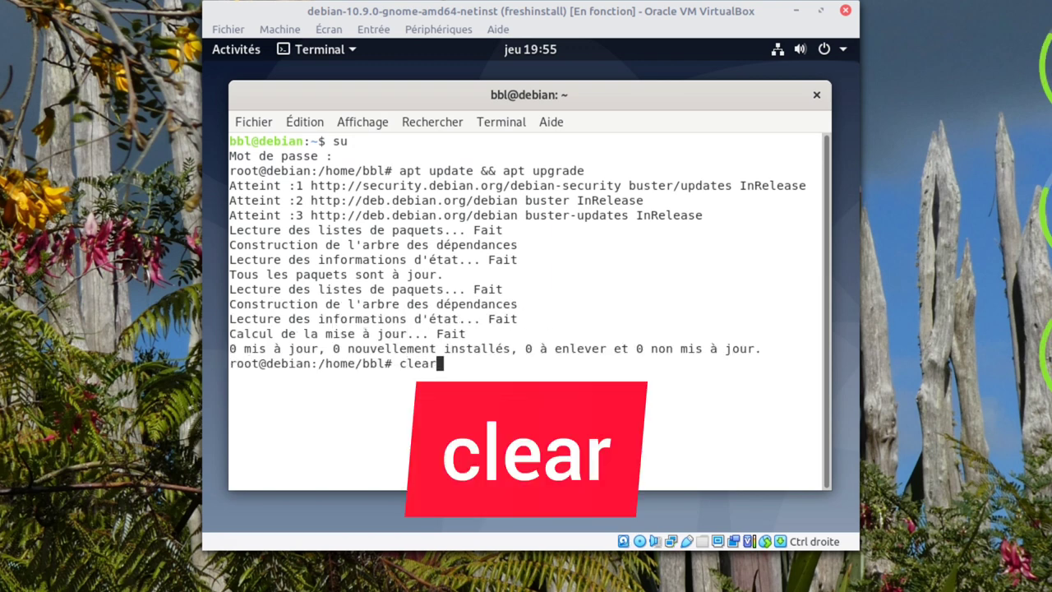
pyautogui.press('Return')
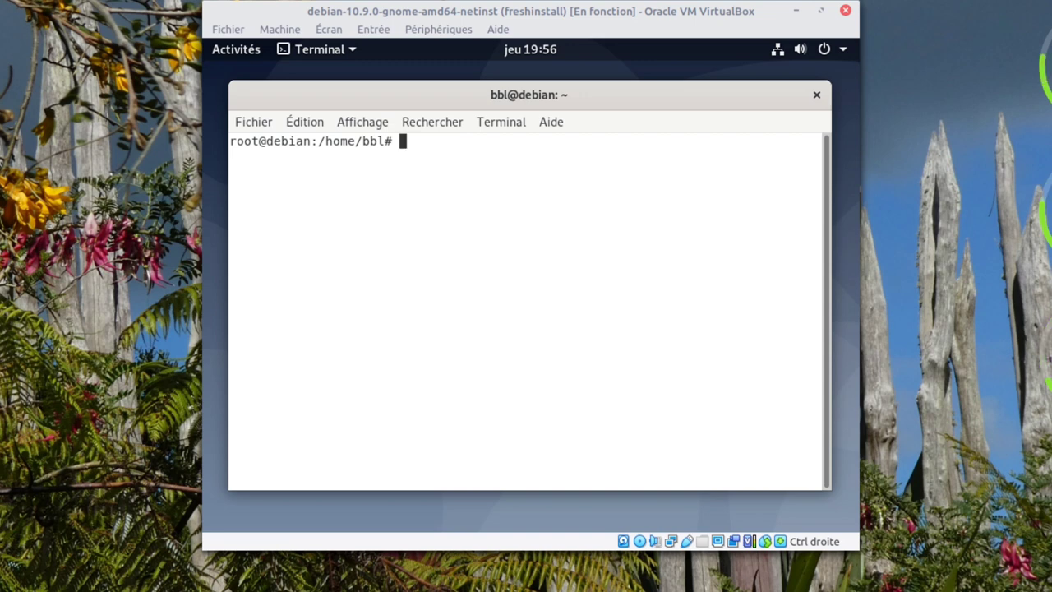
pyautogui.write('apt instal')
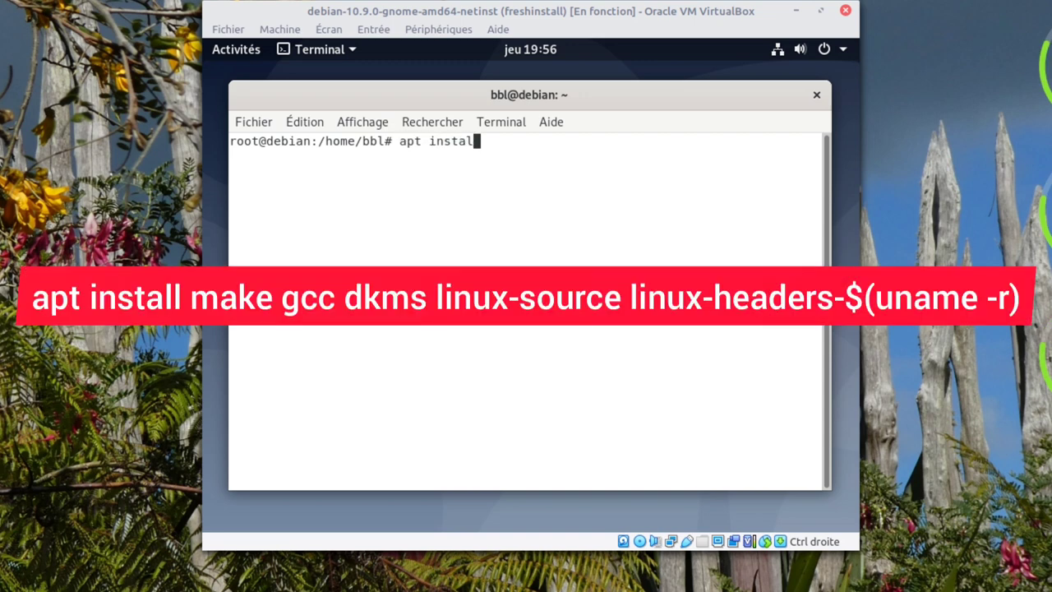
pyautogui.write('l make gcc')
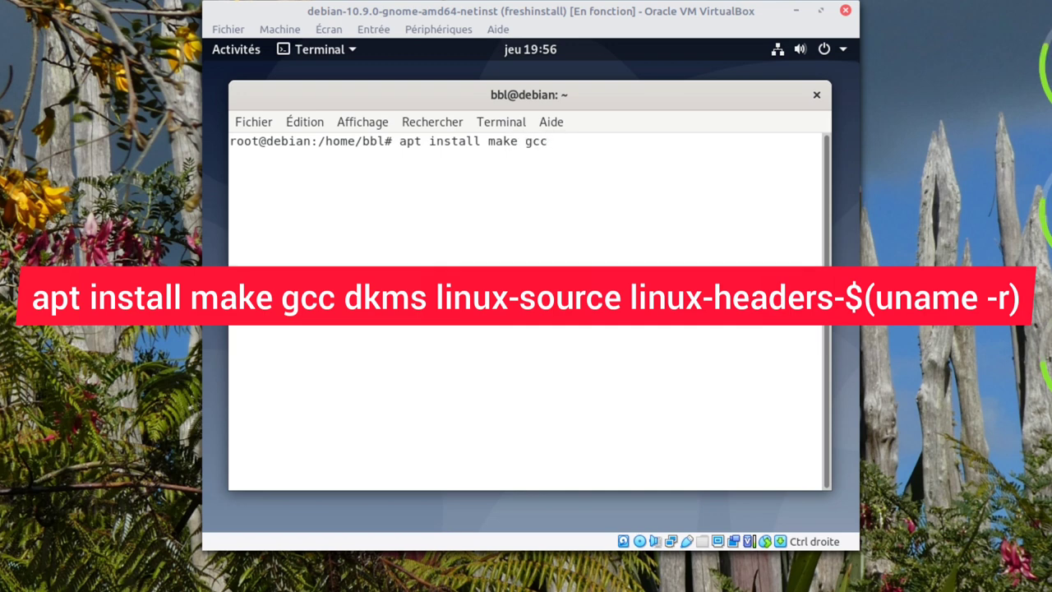
pyautogui.write(' dkms linux-sour')
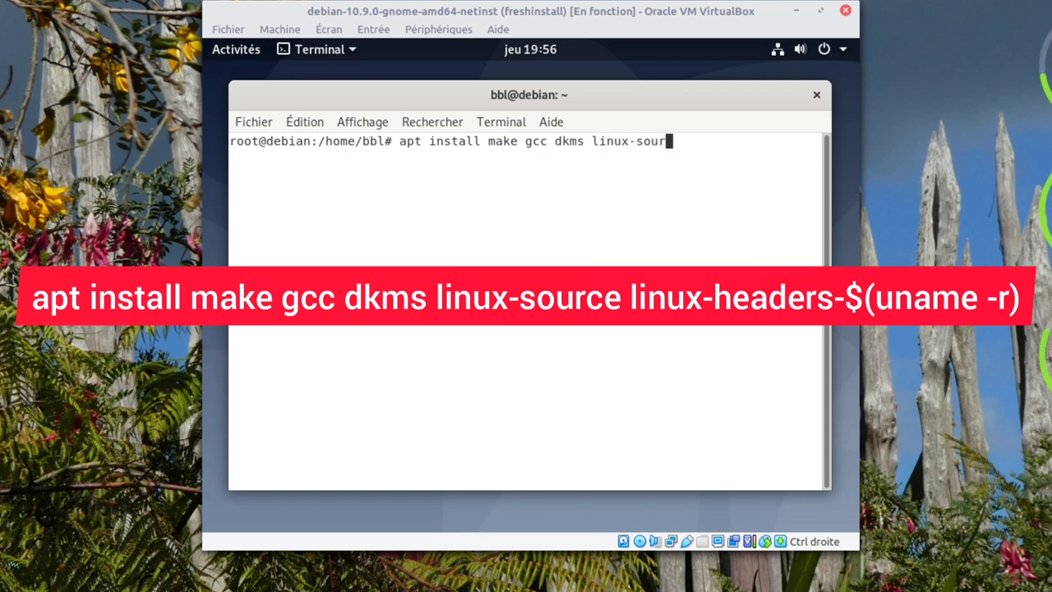
pyautogui.write('ce linux he')
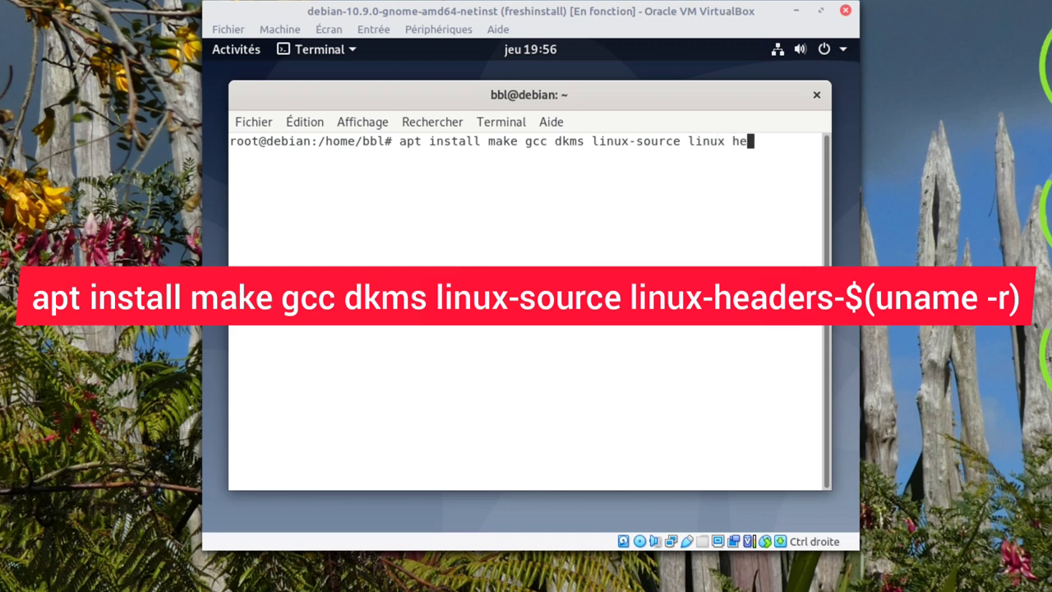
pyautogui.write('aders')
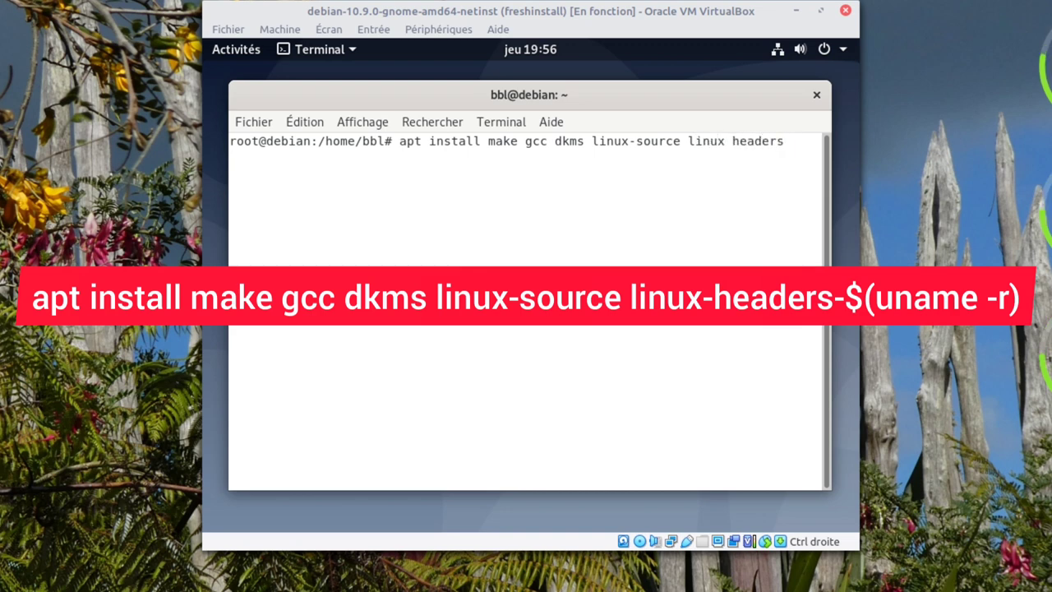
pyautogui.write('-$(unam')
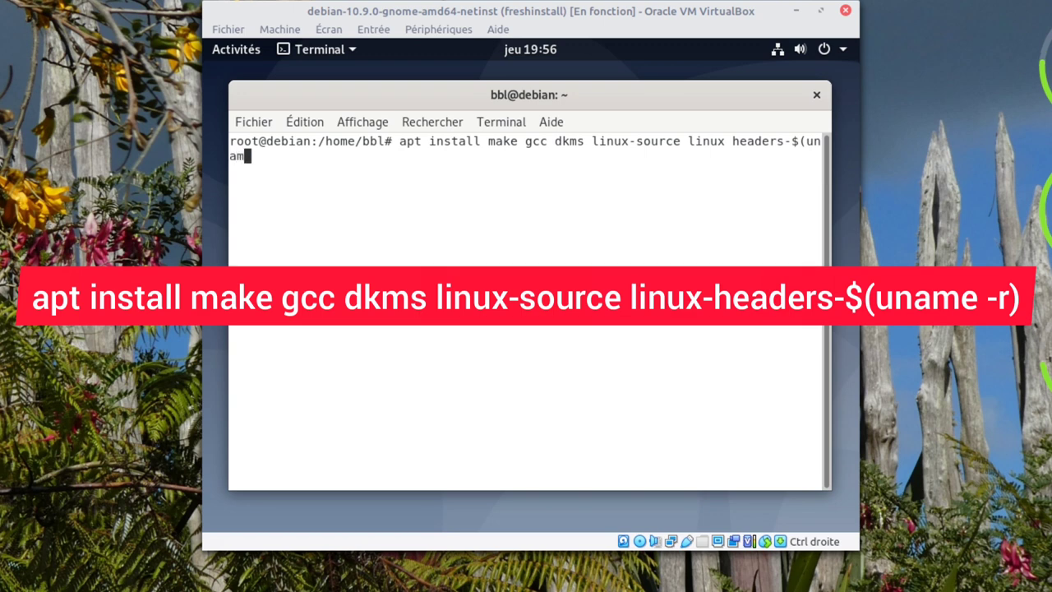
pyautogui.write('e')
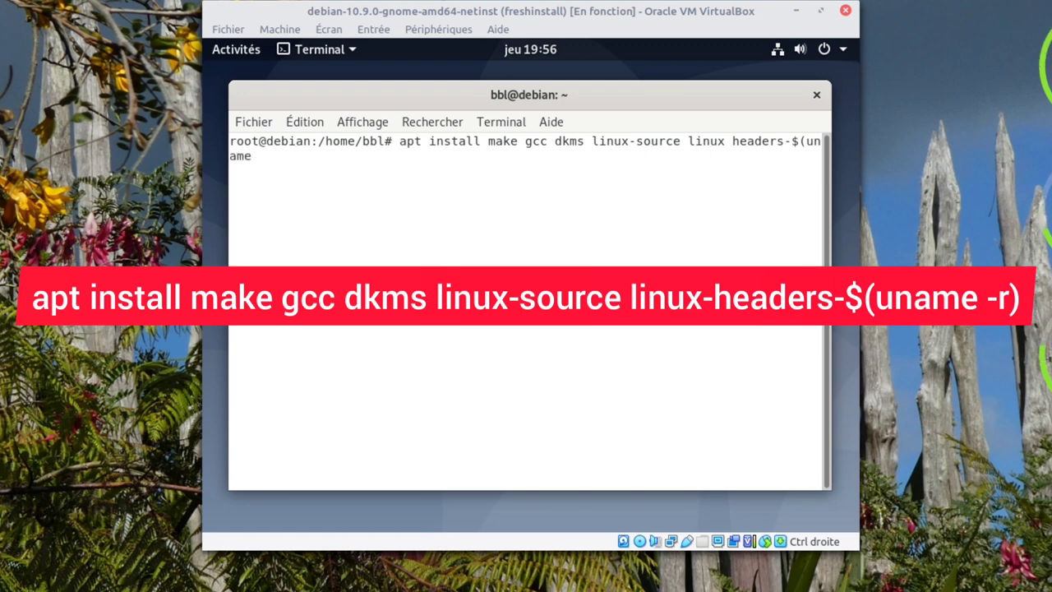
pyautogui.write(' -r)')
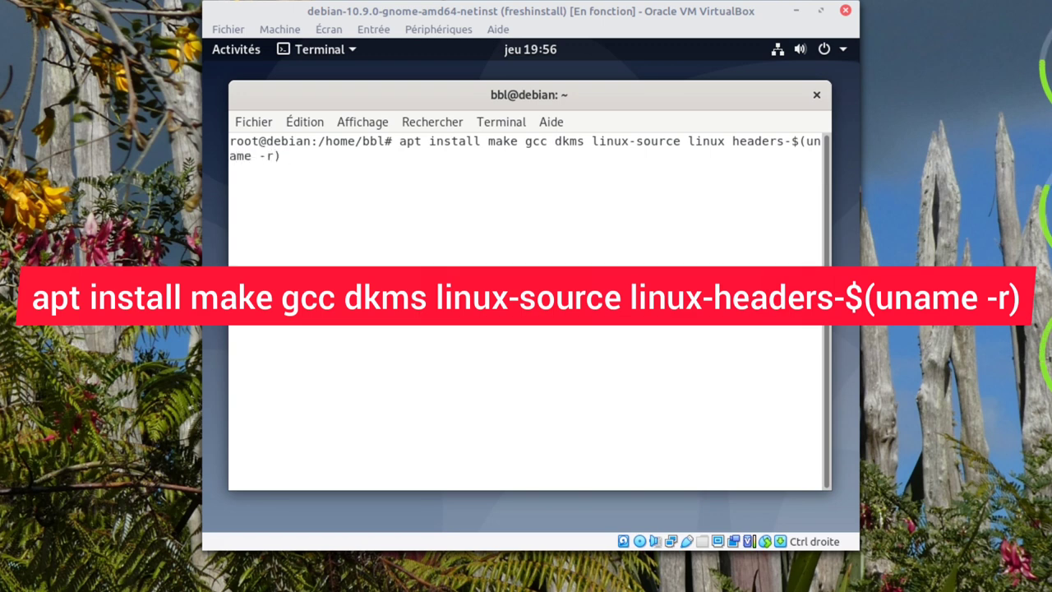
pyautogui.press('Return')
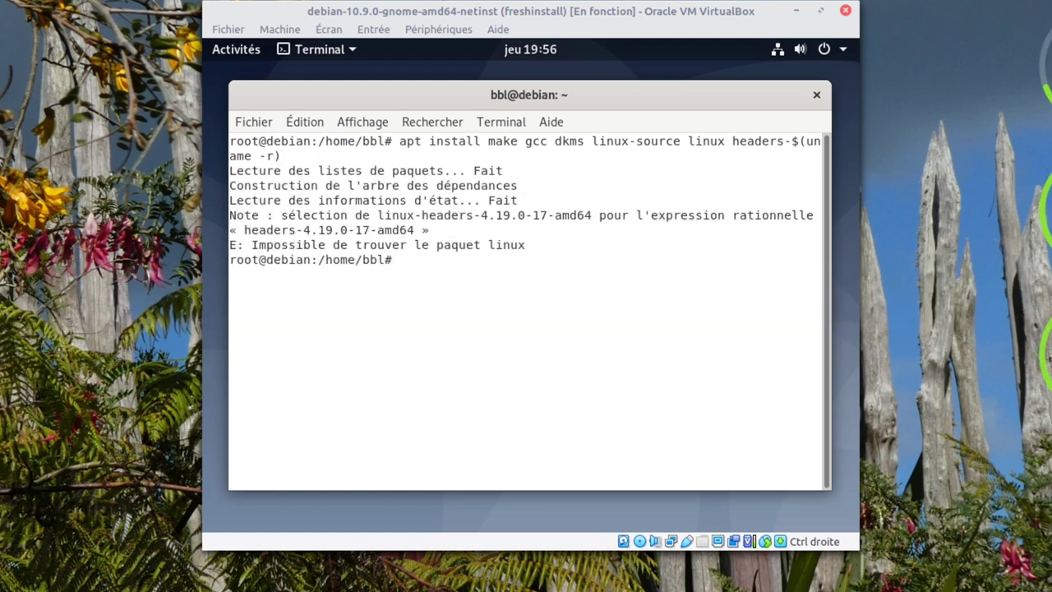
# - Correct the previous install command to use "linux-headers-$(uname -r)", run it and accept the package installation
pyautogui.press('Up')
pyautogui.press('Left')
pyautogui.press('Left')
pyautogui.press('Left')
pyautogui.press('Left')
pyautogui.press('Left')
pyautogui.press('Left')
pyautogui.press('Left')
pyautogui.press('Left')
pyautogui.press('Left')
pyautogui.press('Left')
pyautogui.press('Left')
pyautogui.press('Left')
pyautogui.press('Left')
pyautogui.press('Left')
pyautogui.press('Left')
pyautogui.press('Left')
pyautogui.press('Left')
pyautogui.press('Left')
pyautogui.press('Left')
pyautogui.press('Left')
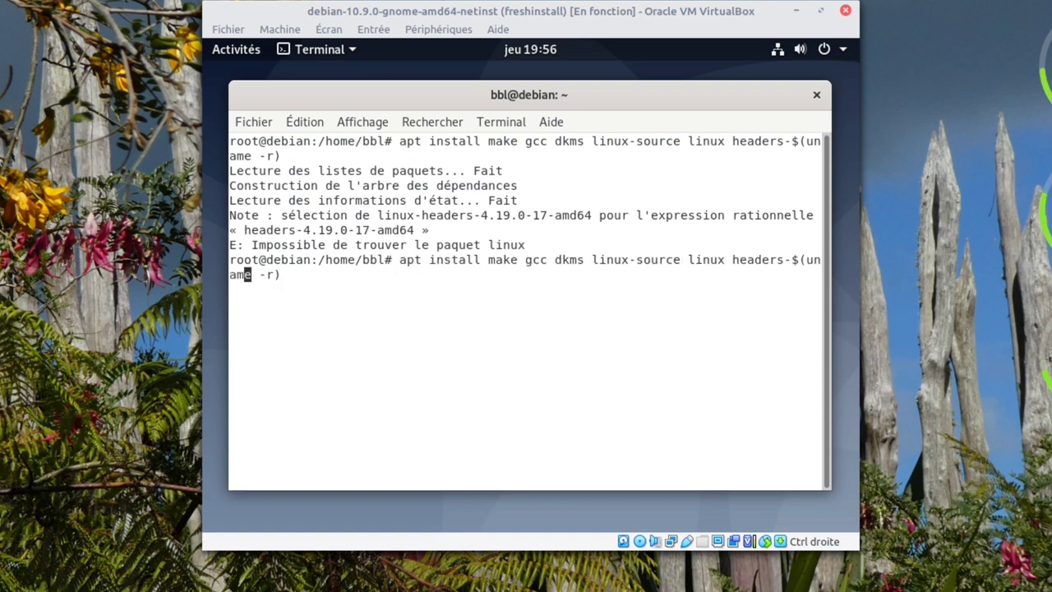
pyautogui.press('Right')
pyautogui.press('Right')
pyautogui.press('Right')
pyautogui.press('Right')
pyautogui.press('Right')
pyautogui.press('Right')
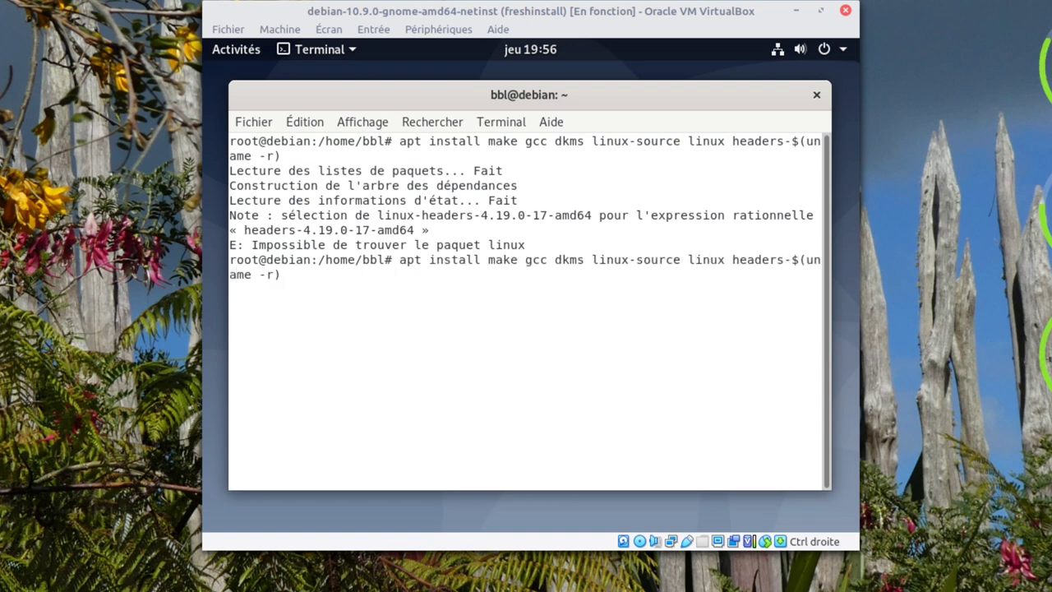
pyautogui.press('BackSpace')
pyautogui.write('-')
pyautogui.press('Return')
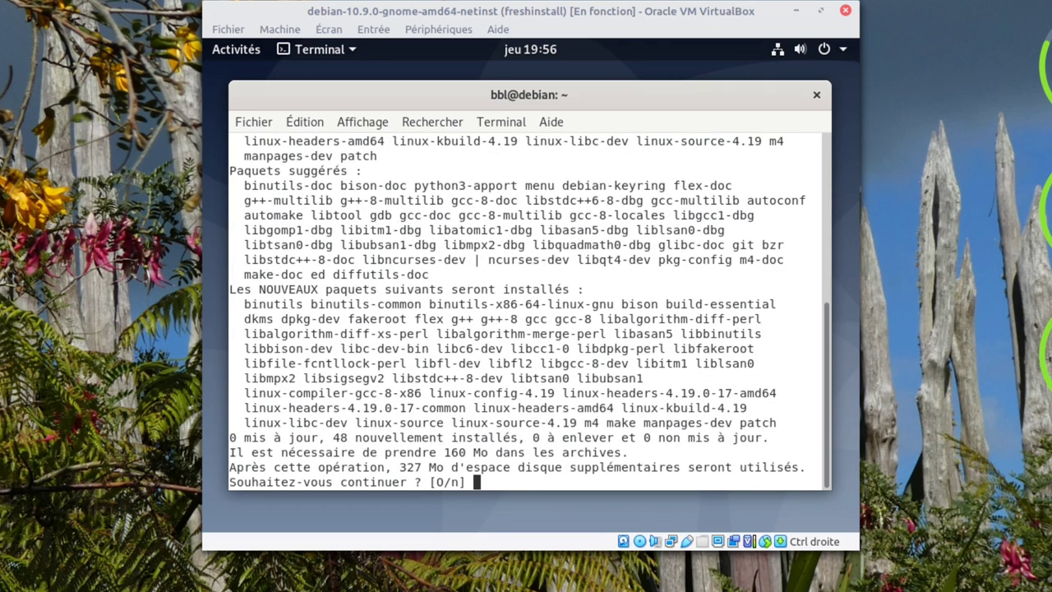
pyautogui.press('Return')
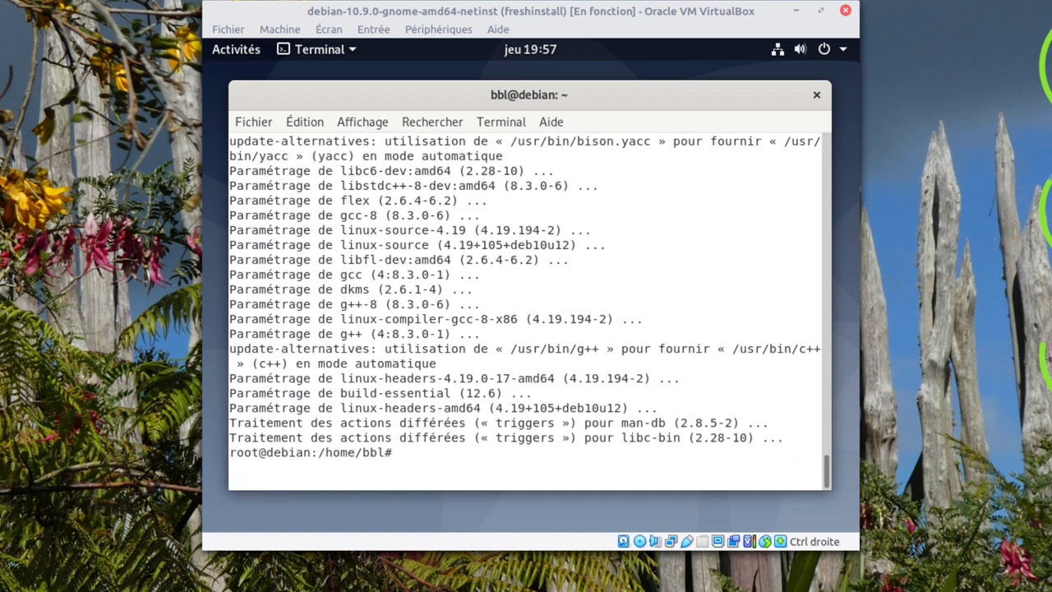
# - Change to /media/cdrom0 in a cleared terminal and list the disc's files to locate VBoxLinuxAdditions.run
pyautogui.write('clear')
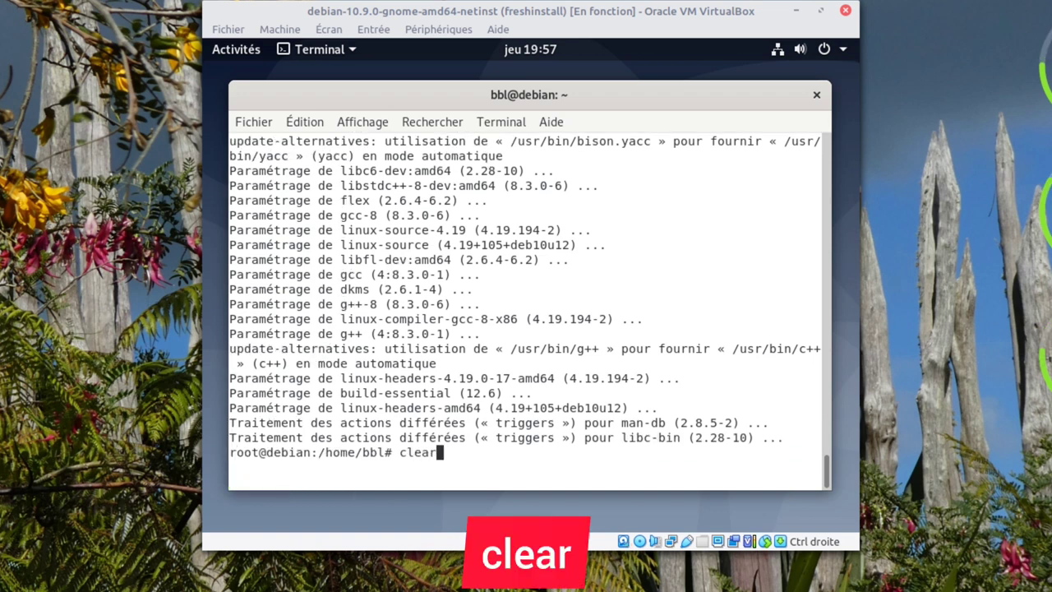
pyautogui.press('Return')
pyautogui.write('cd /media/')
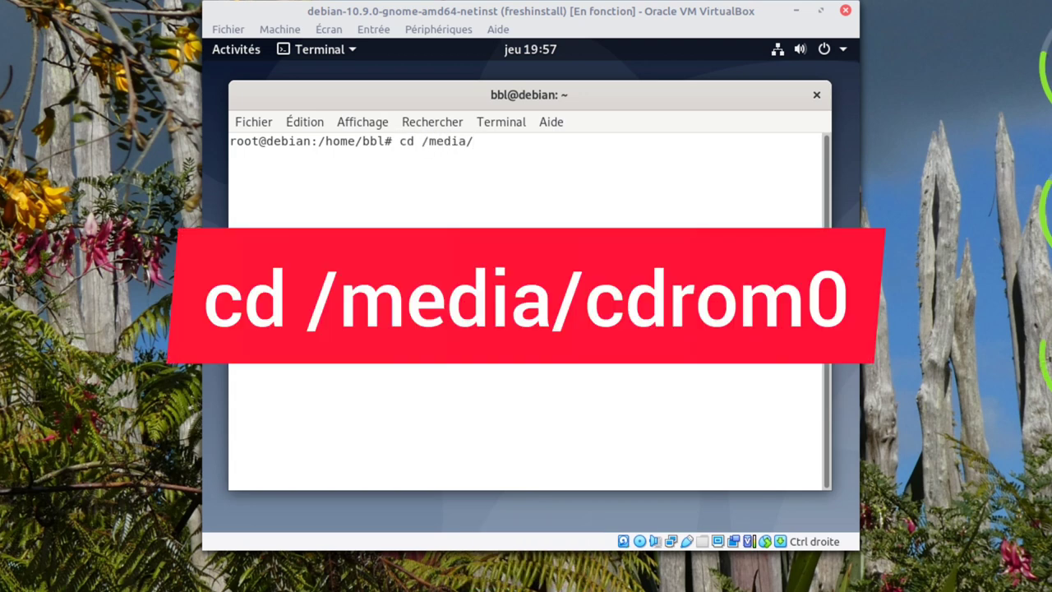
pyautogui.write('cdrom0')
pyautogui.press('Return')
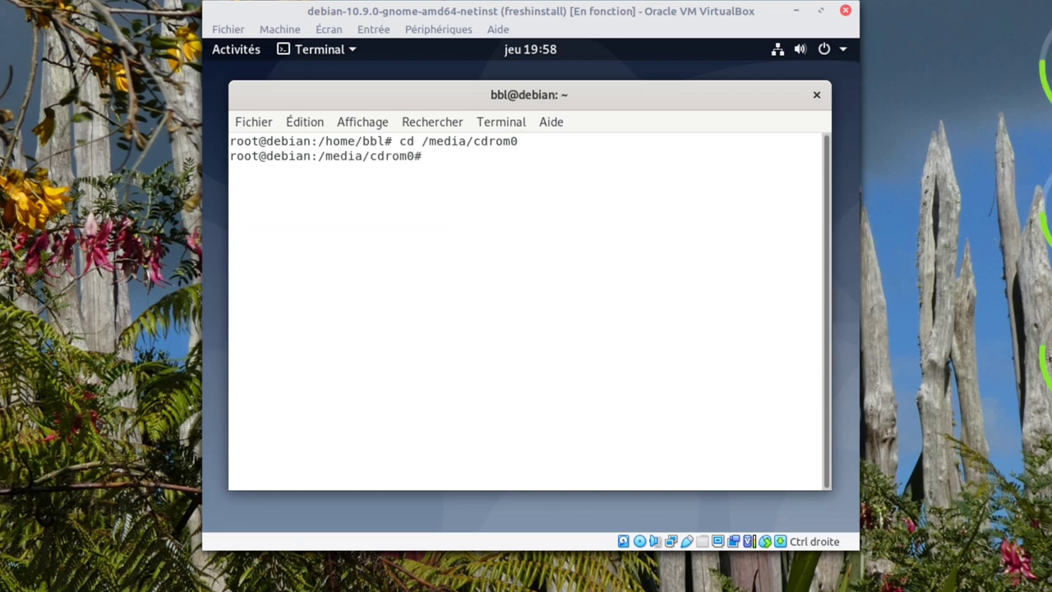
pyautogui.write('ls')
pyautogui.press('Return')
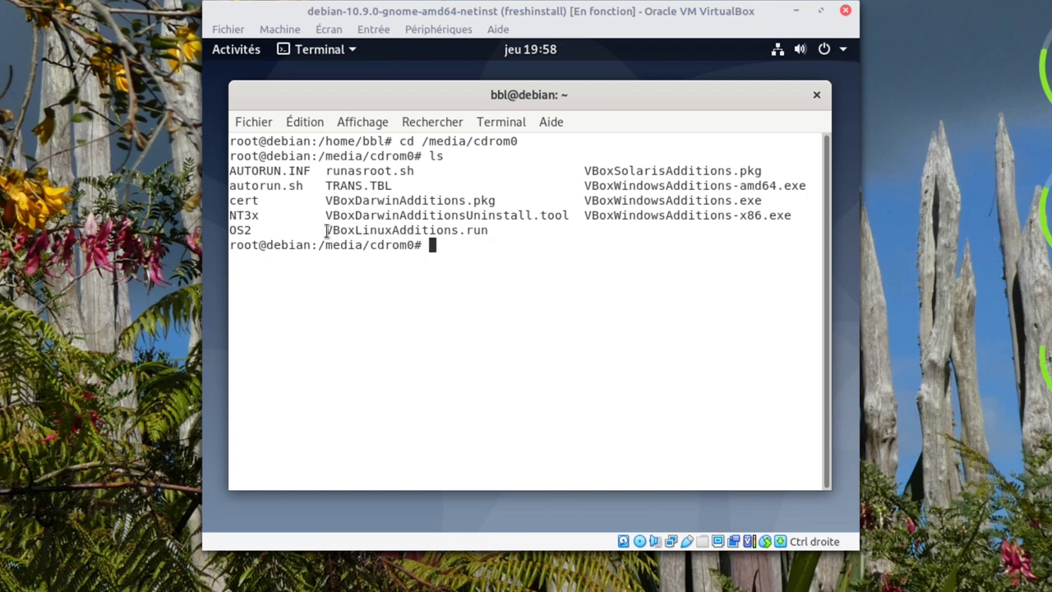
pyautogui.moveTo(326, 230); pyautogui.dragTo(488, 231)
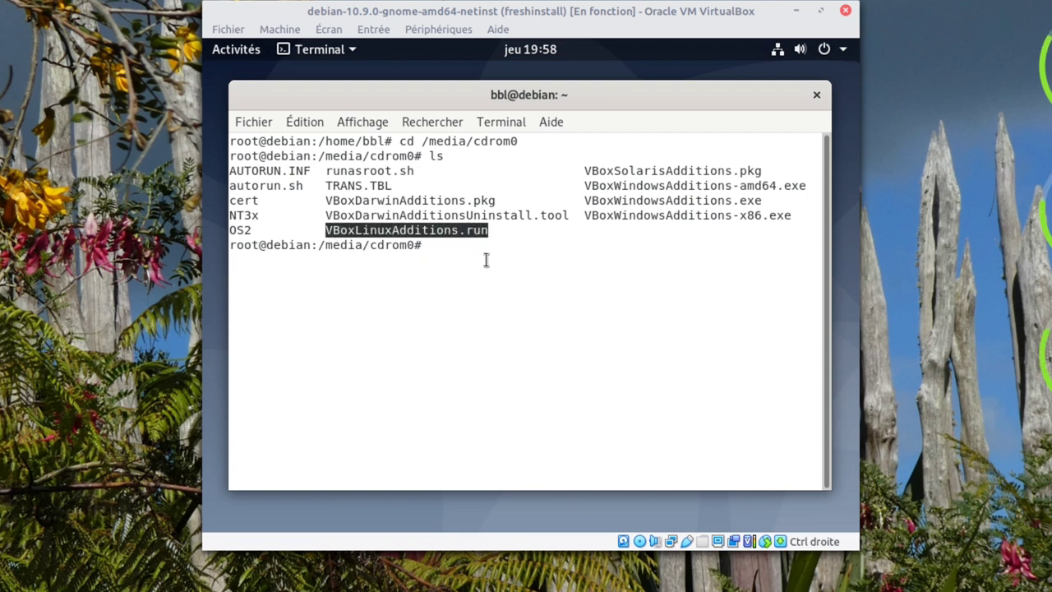
pyautogui.click(484, 247)
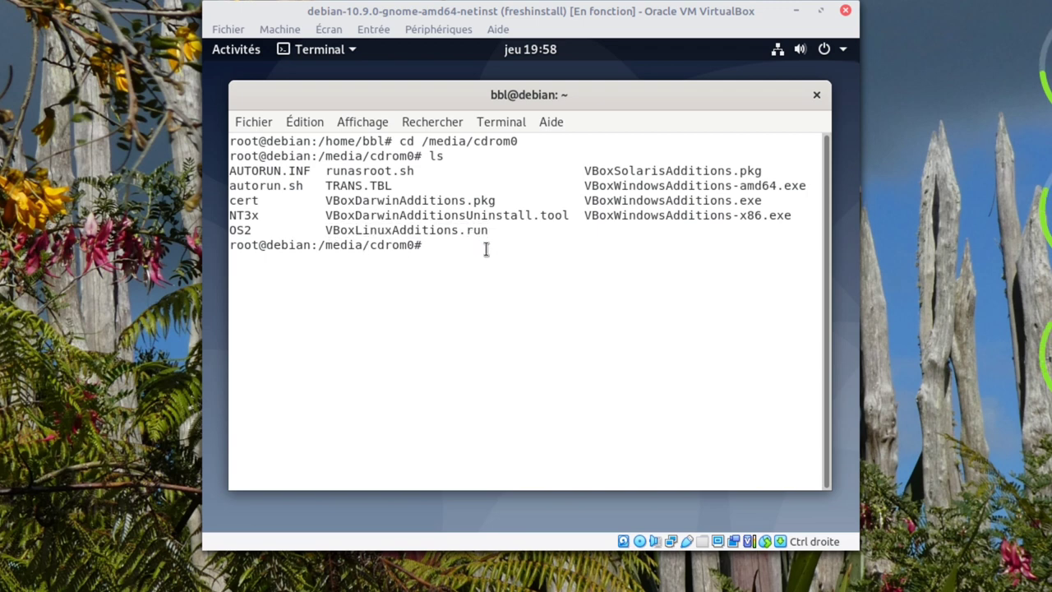
# - Install the Guest Additions by running "sh VBoxLinuxAdditions.run" as root
pyautogui.write('sh ')
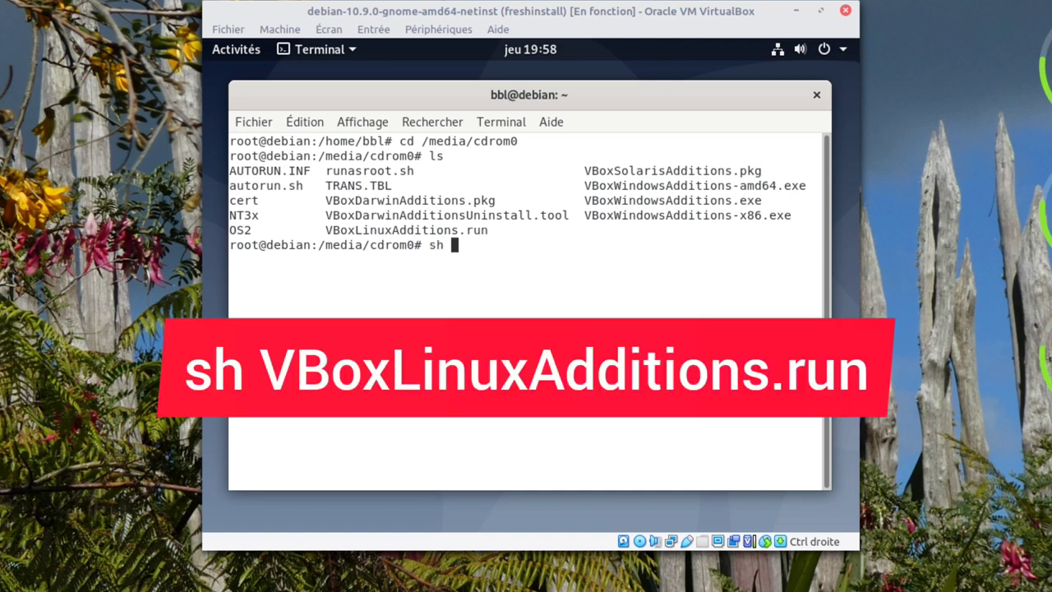
pyautogui.write('VBox')
pyautogui.write('L')
pyautogui.press('Tab')
pyautogui.press('Return')
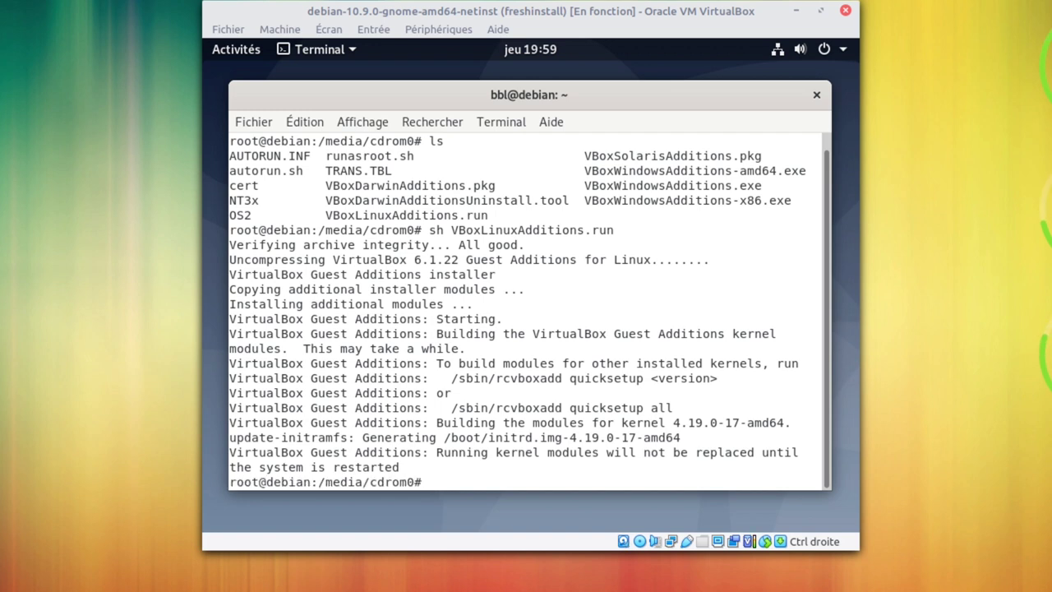
# - Try to restart the guest with the "reboot" command and close the terminal
pyautogui.write('reboot')
pyautogui.press('Return')
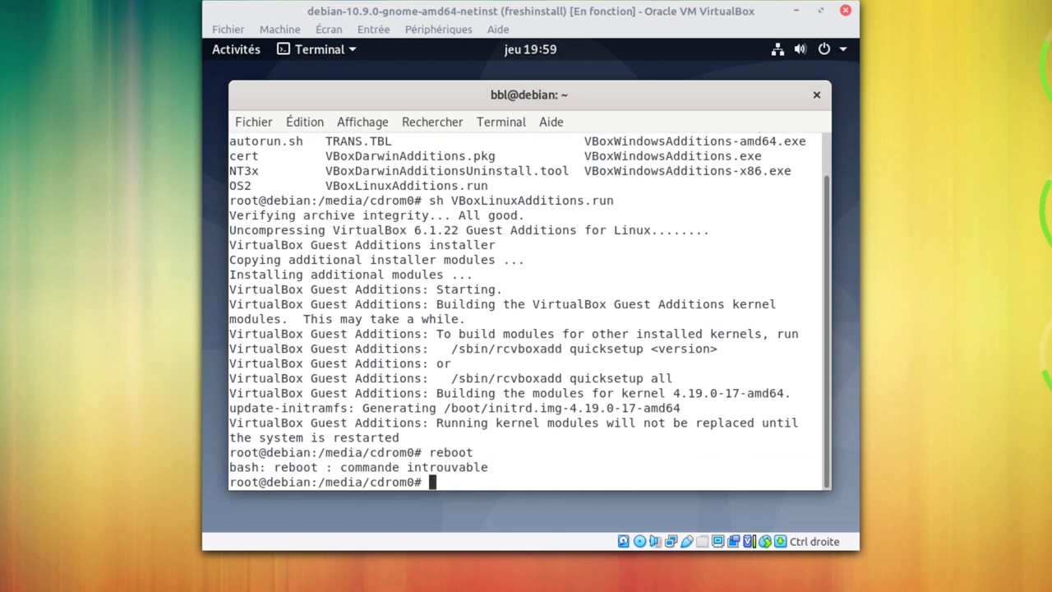
pyautogui.click(818, 95)
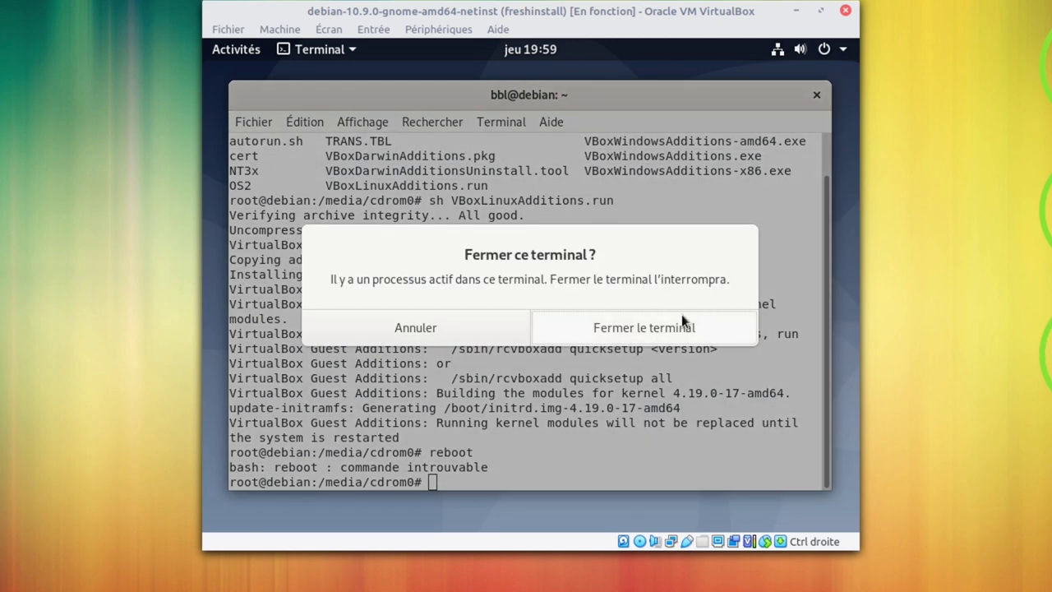
pyautogui.click(681, 319)
# - Restart the virtual machine from the guest desktop's power options and boot the Debian GNU/Linux entry
pyautogui.click(846, 59)
pyautogui.click(797, 231)
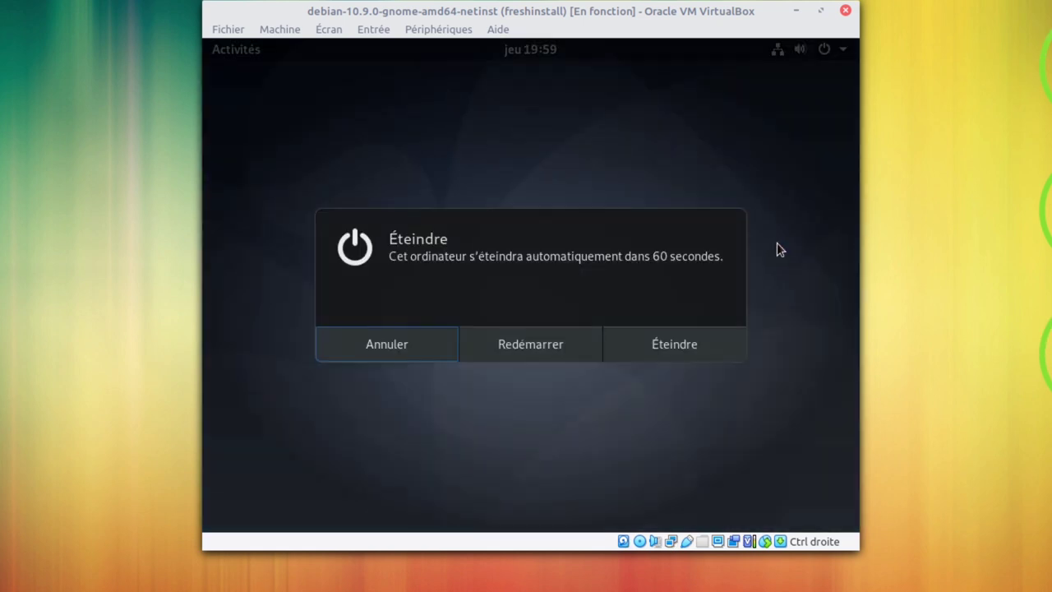
pyautogui.click(575, 349)
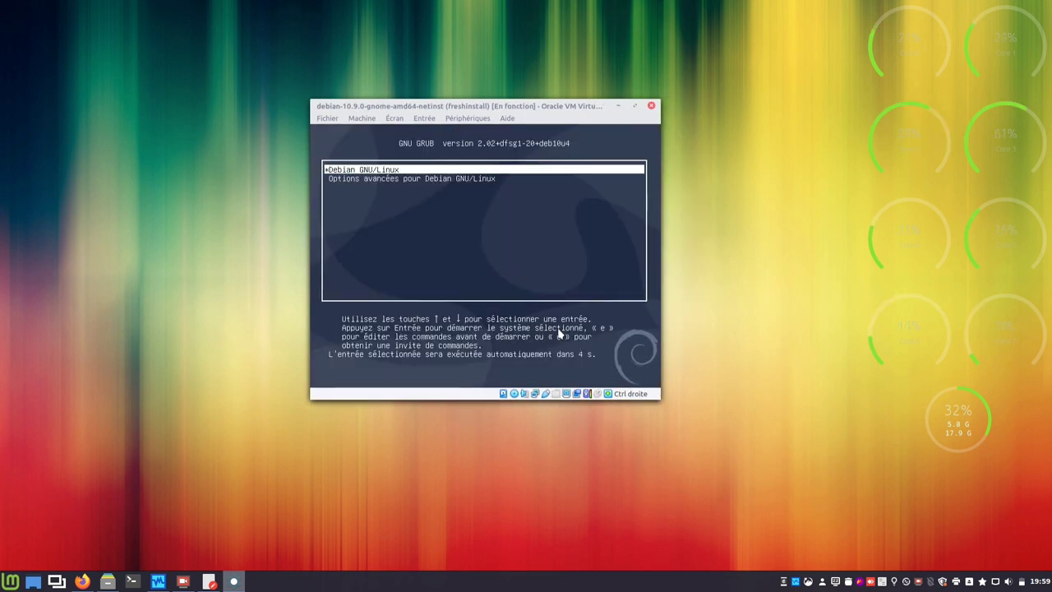
pyautogui.press('Return')
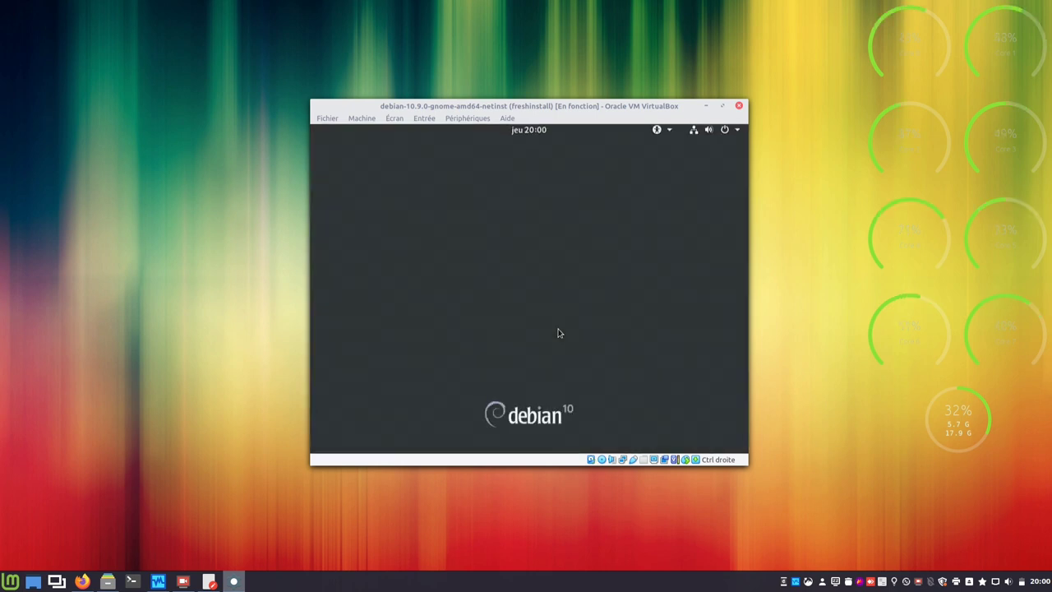
# - Log in to the guest's user account by entering the account password
pyautogui.click(551, 293)
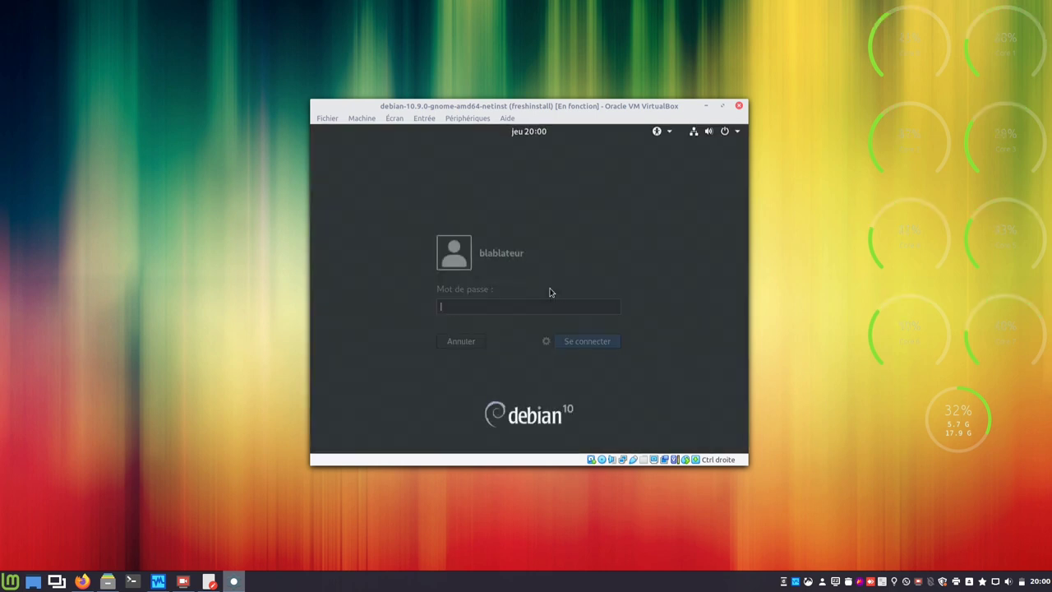
pyautogui.write('••••••')
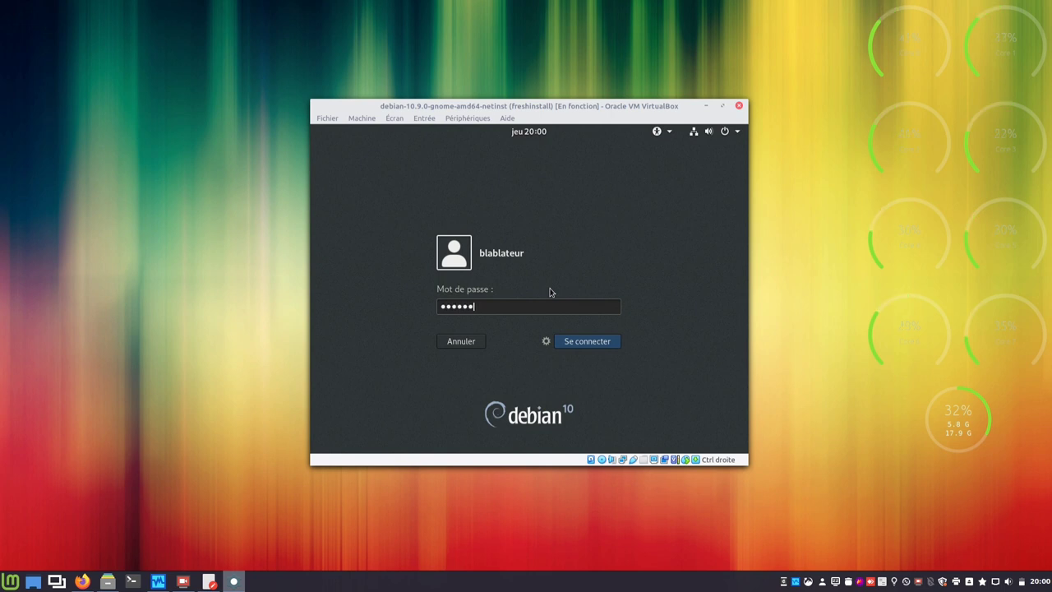
pyautogui.press('Return')
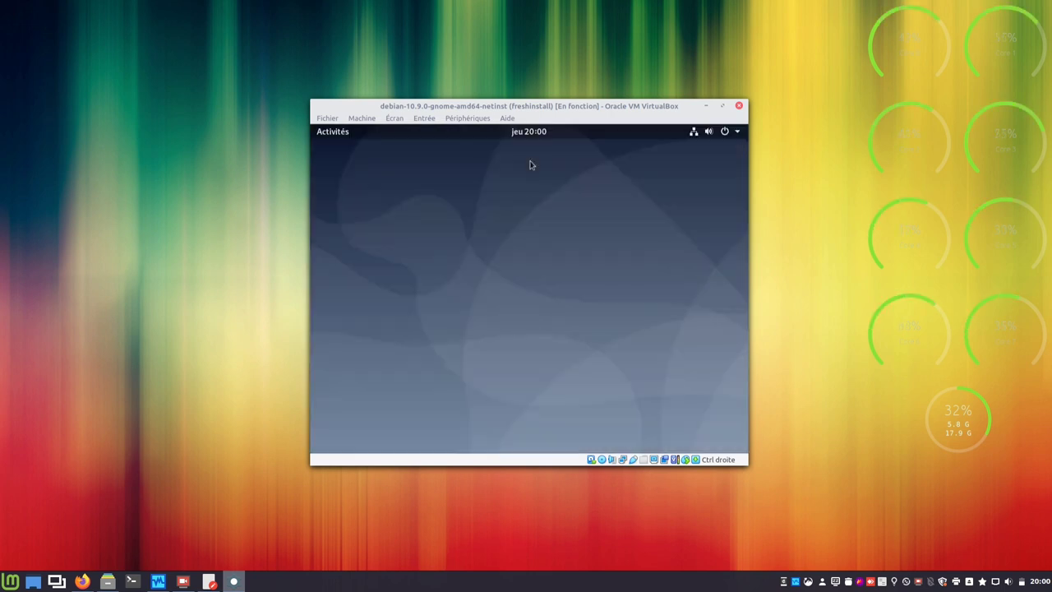
# - Check the virtual machine's display options, and maximize and restore its window to test automatic guest resizing
pyautogui.click(394, 119)
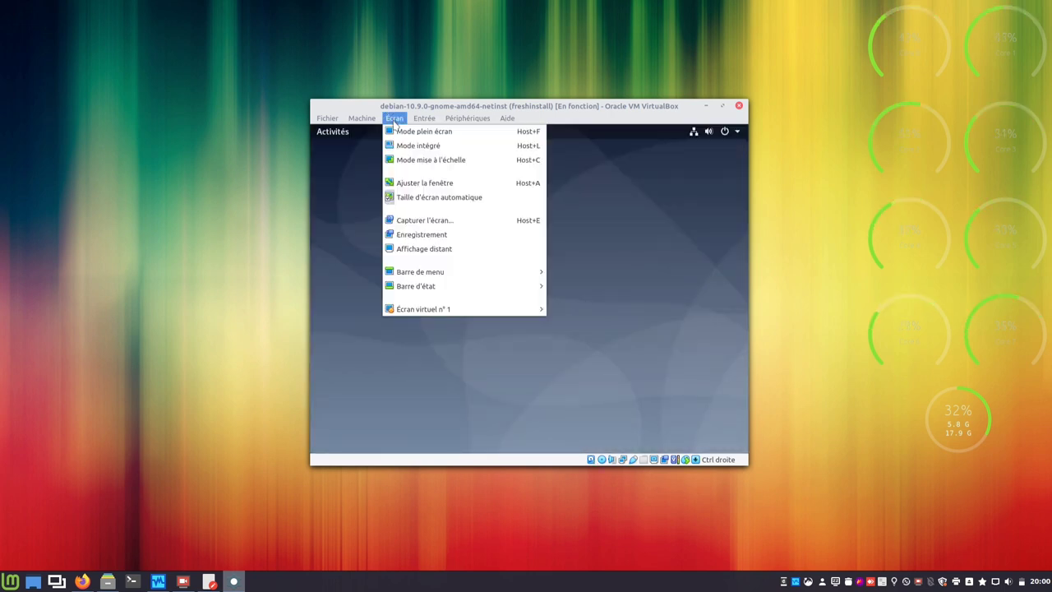
pyautogui.click(350, 185)
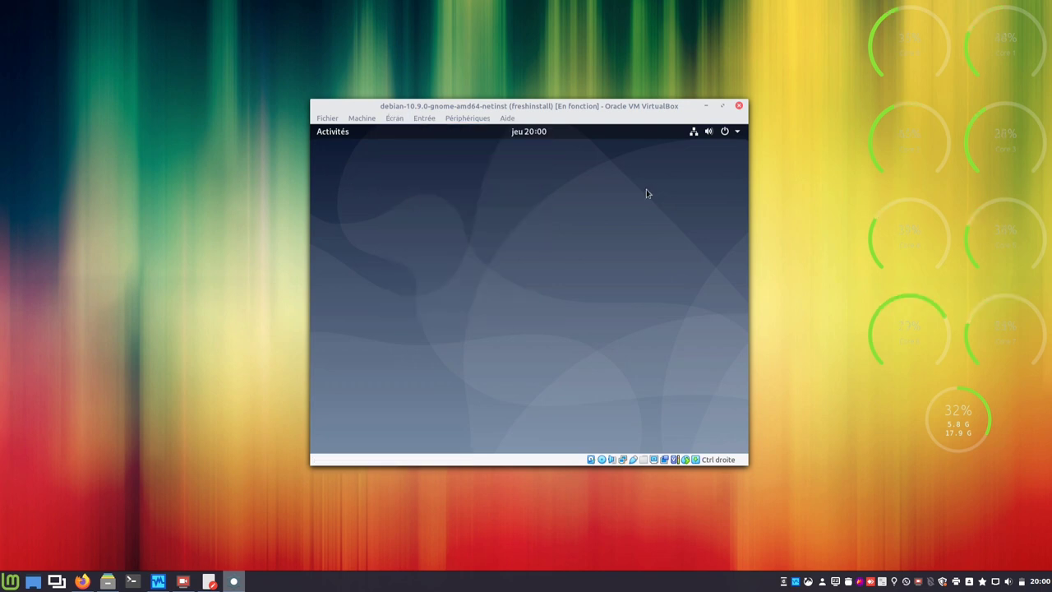
pyautogui.click(722, 106)
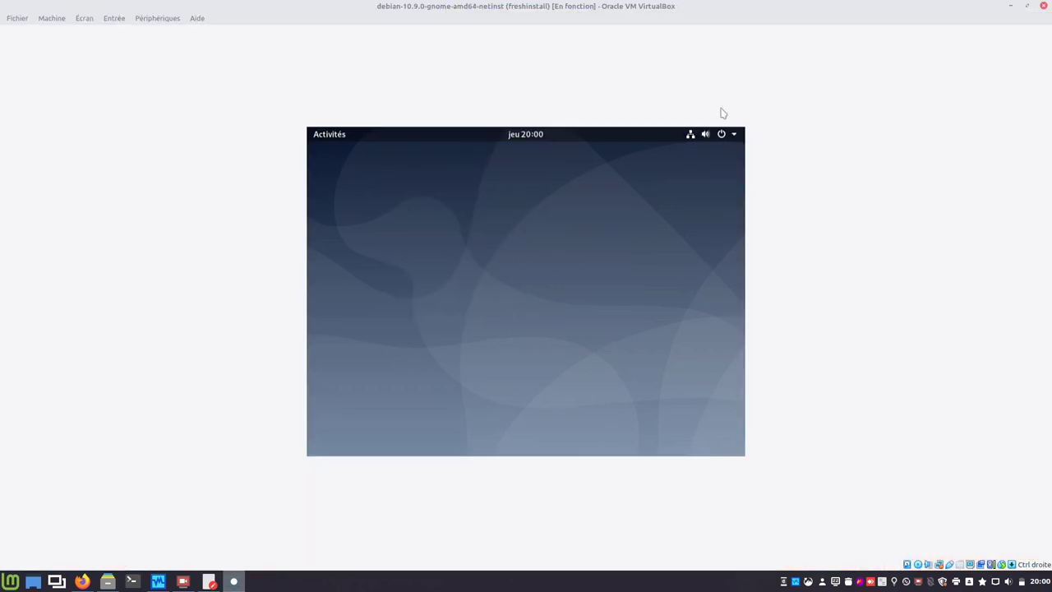
pyautogui.click(1026, 6)
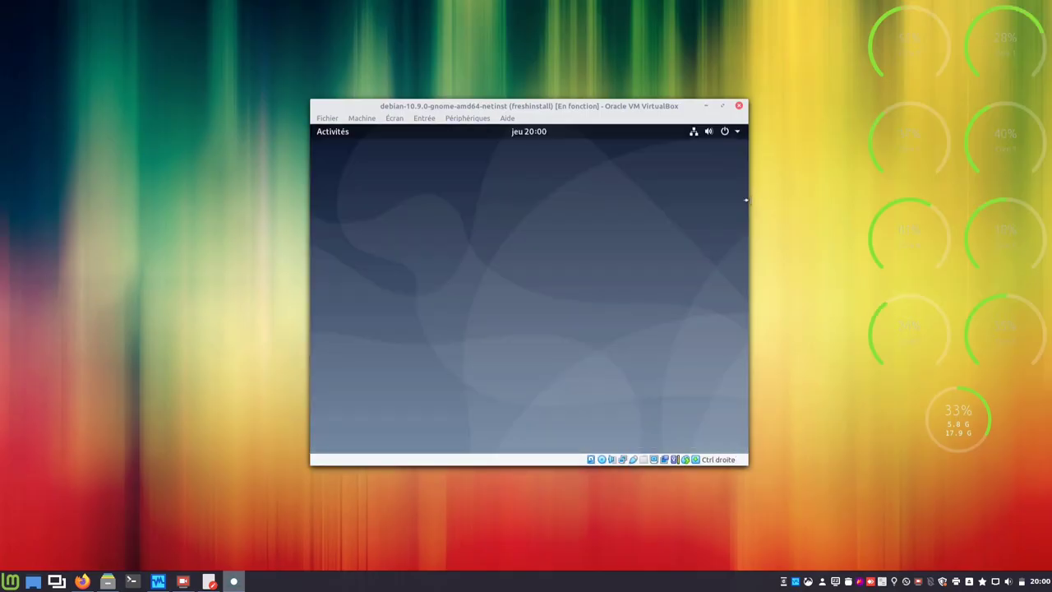
# - Enlarge the virtual machine window on its two sides and lower edge, move it up the host desktop, and maximize it
pyautogui.moveTo(745, 200); pyautogui.dragTo(809, 199)
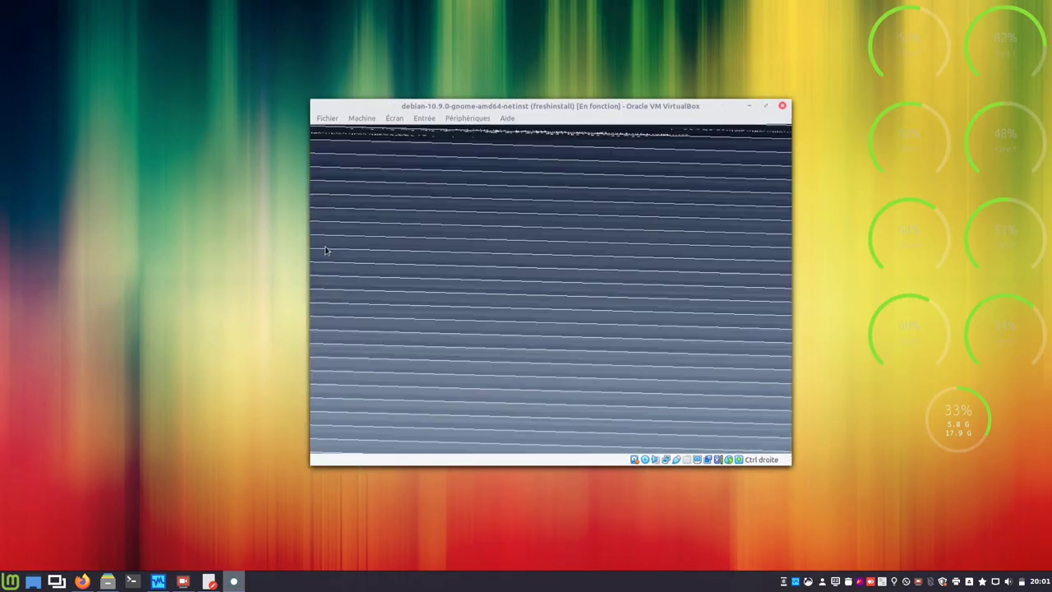
pyautogui.moveTo(311, 245); pyautogui.dragTo(58, 258)
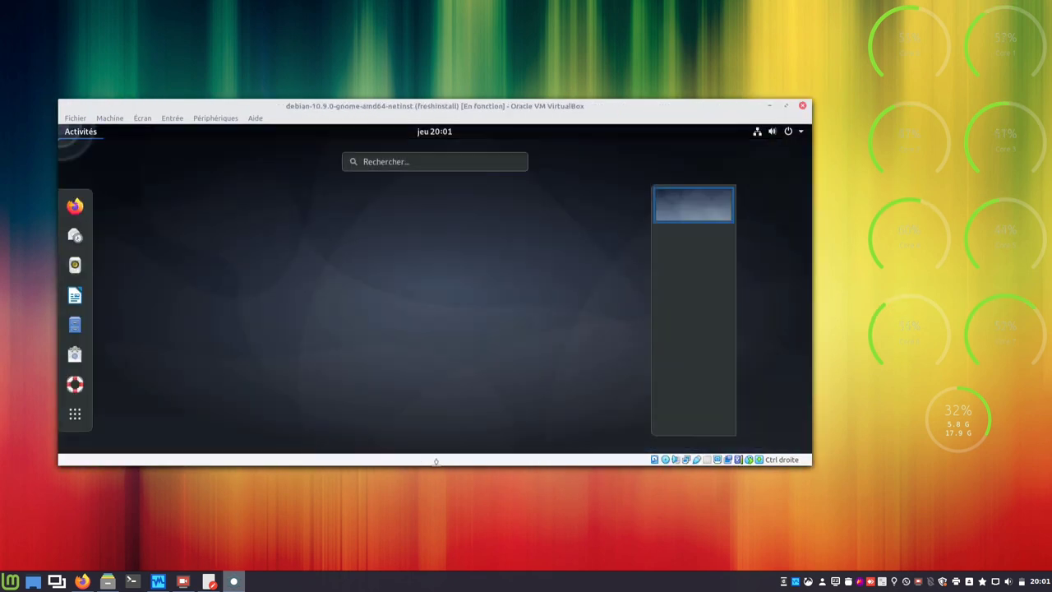
pyautogui.moveTo(435, 461); pyautogui.dragTo(449, 516)
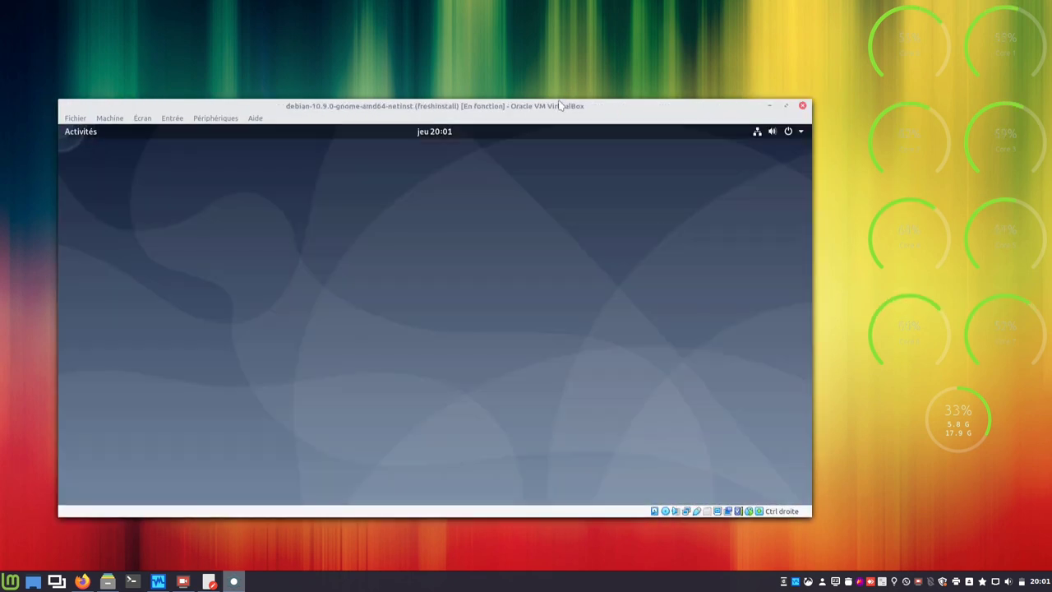
pyautogui.moveTo(558, 101); pyautogui.dragTo(559, 43)
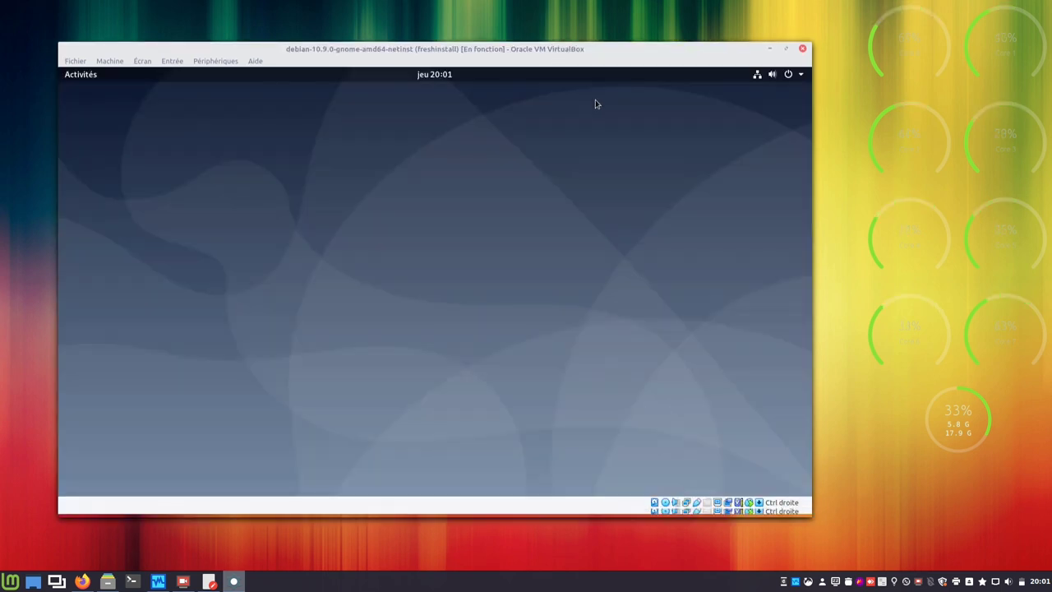
pyautogui.click(785, 49)
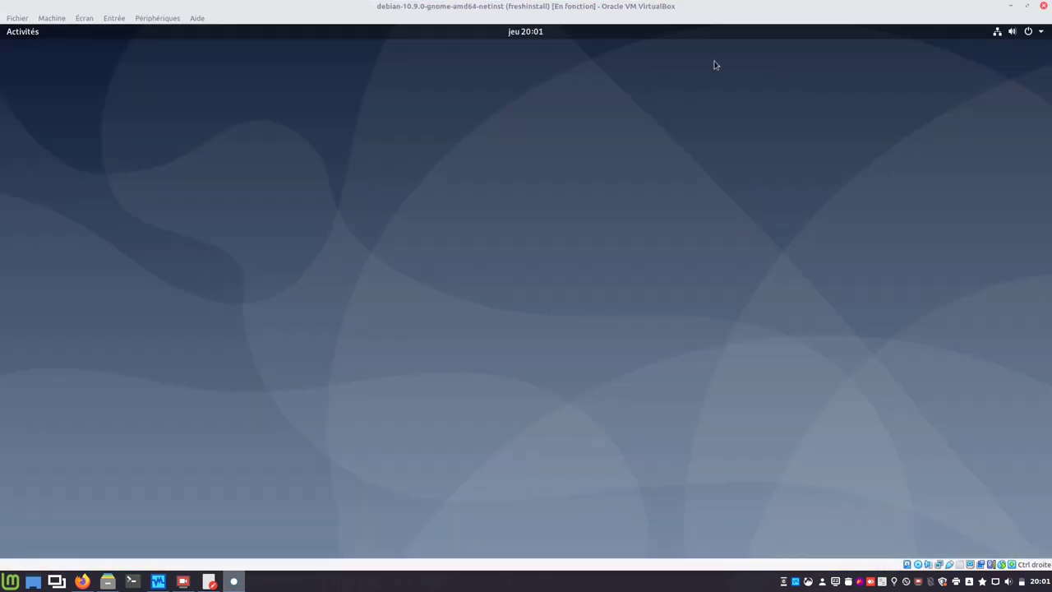
# - Open and close the guest's calendar and Activities overview to check how they display in the maximized window
pyautogui.click(523, 37)
pyautogui.click(124, 102)
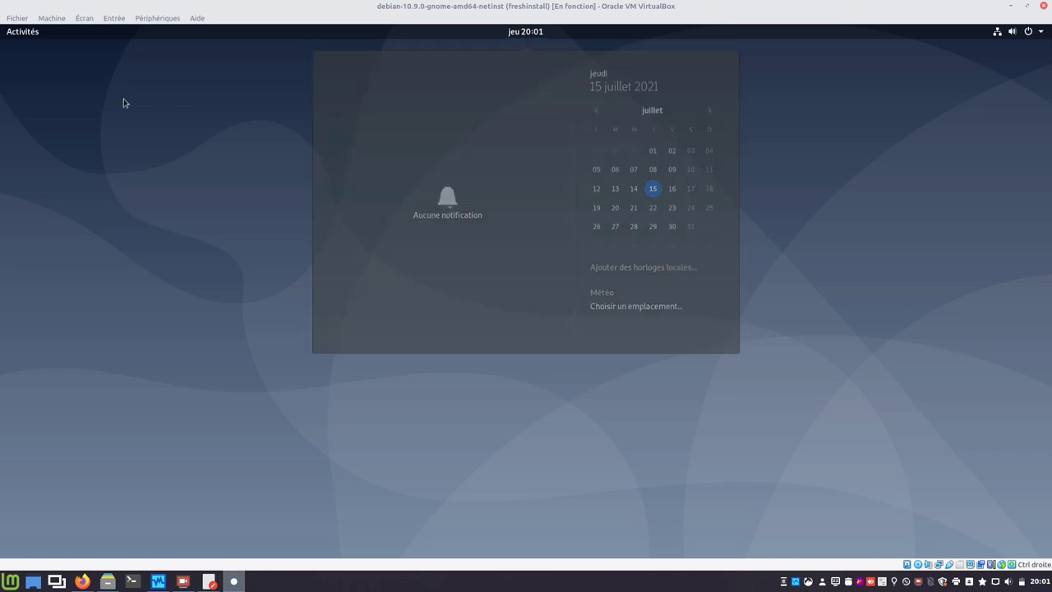
pyautogui.click(33, 34)
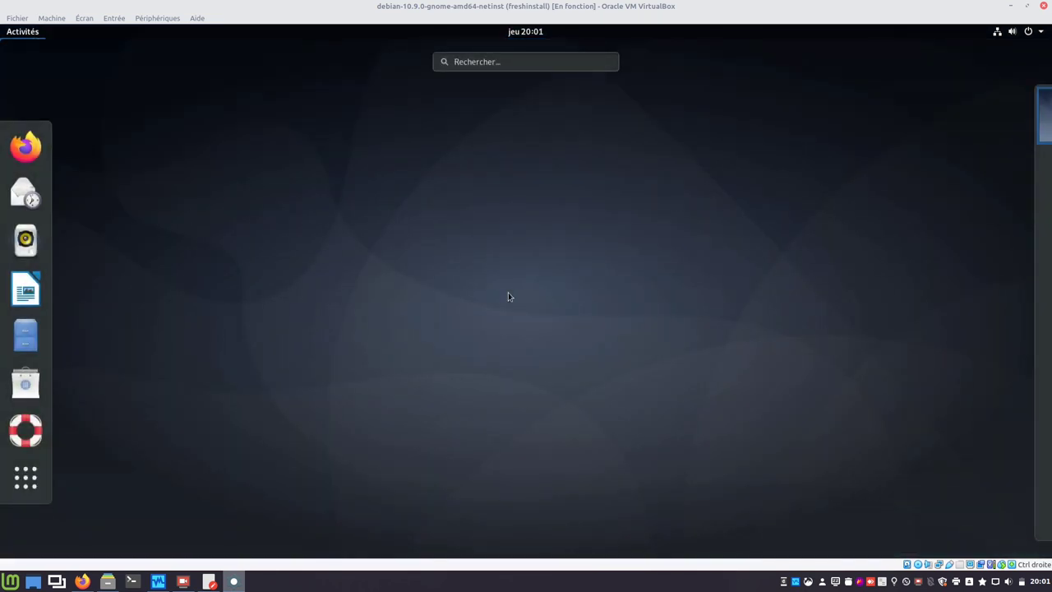
pyautogui.click(509, 296)
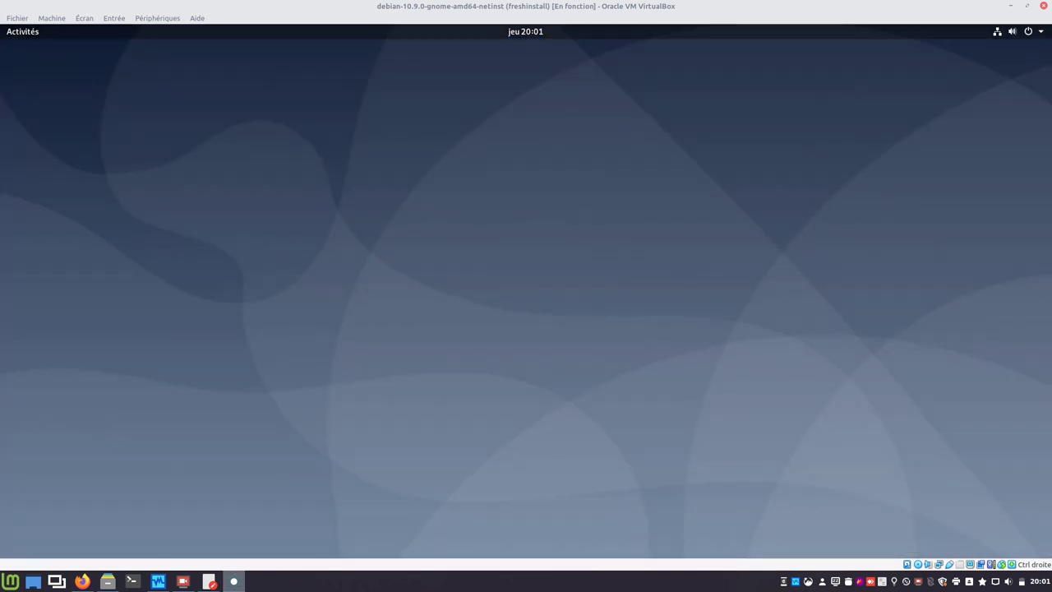